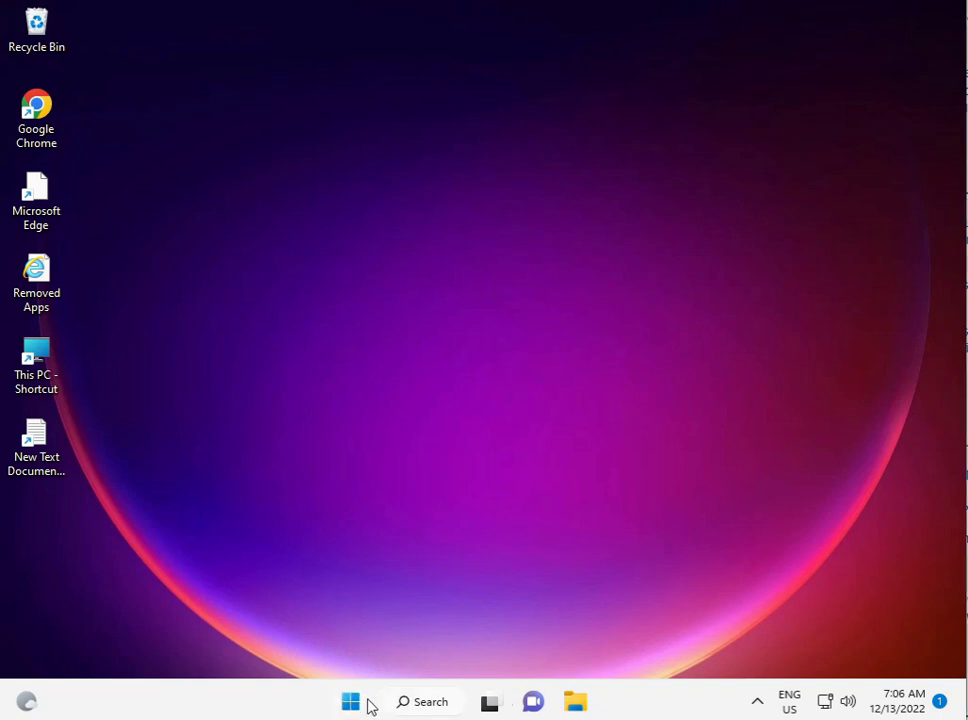
Open the Windows Update page in Settings and check for available updates listed there
left_click(369, 705)
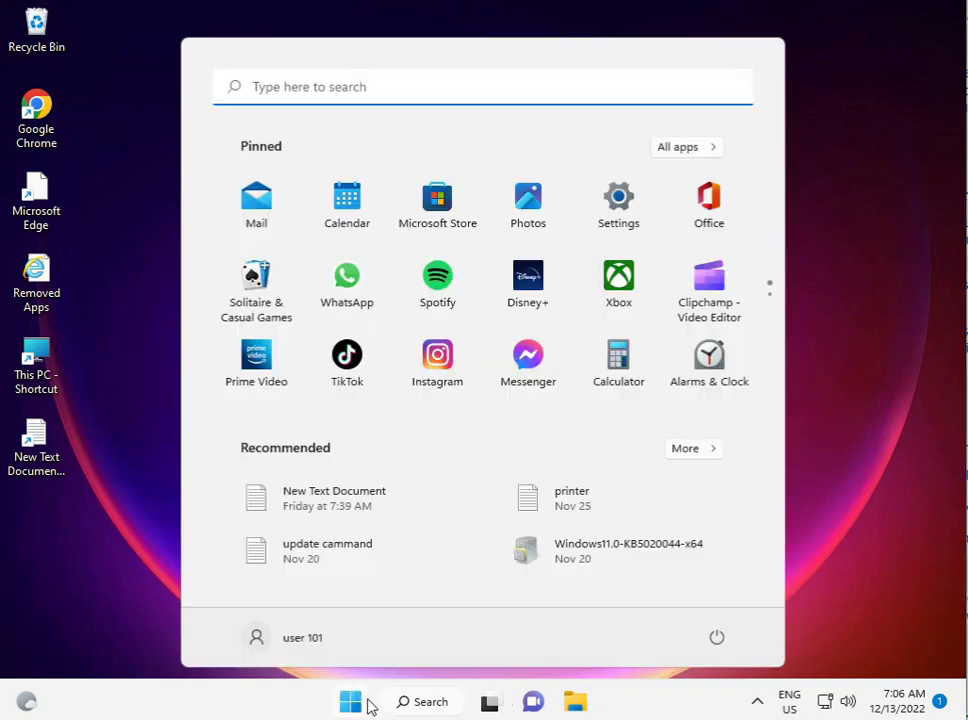
left_click(603, 205)
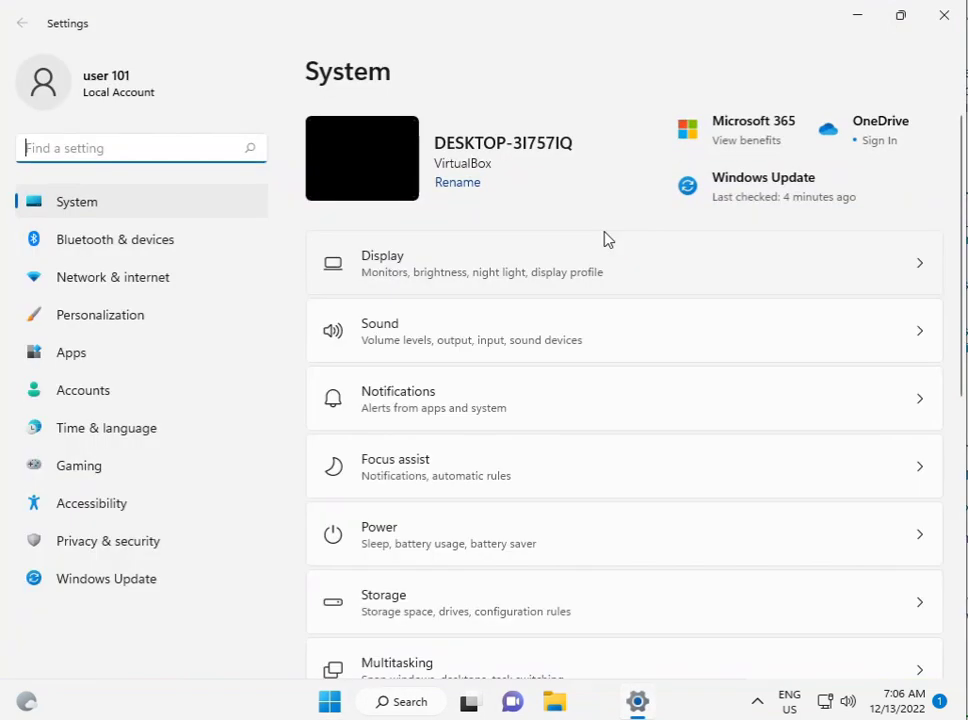
left_click(118, 584)
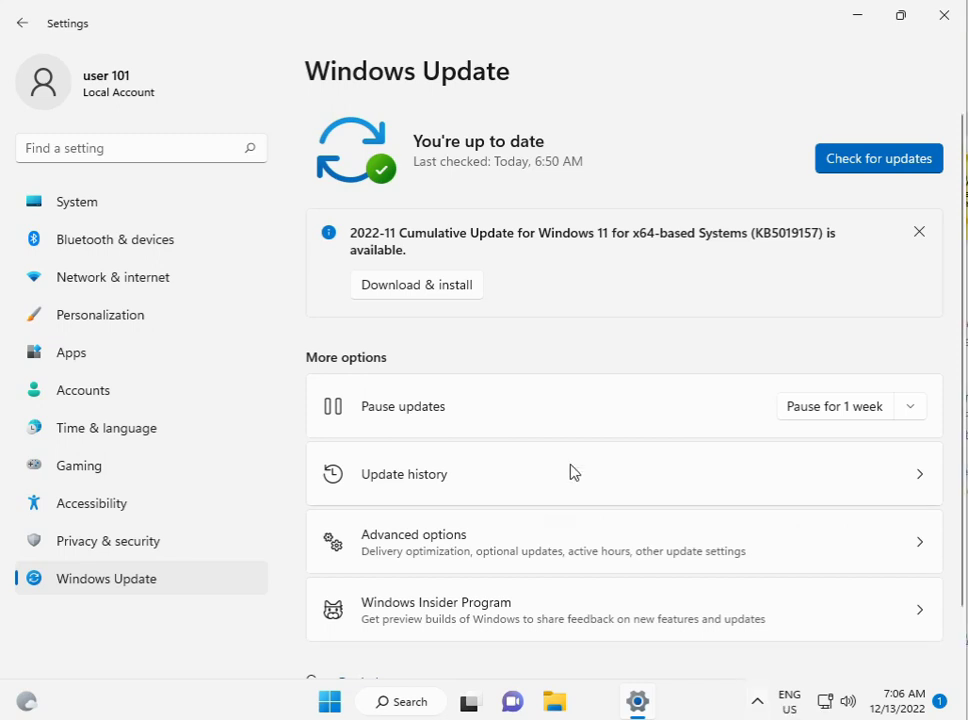
Open the list of other troubleshooters in the system Troubleshoot settings
left_click(111, 205)
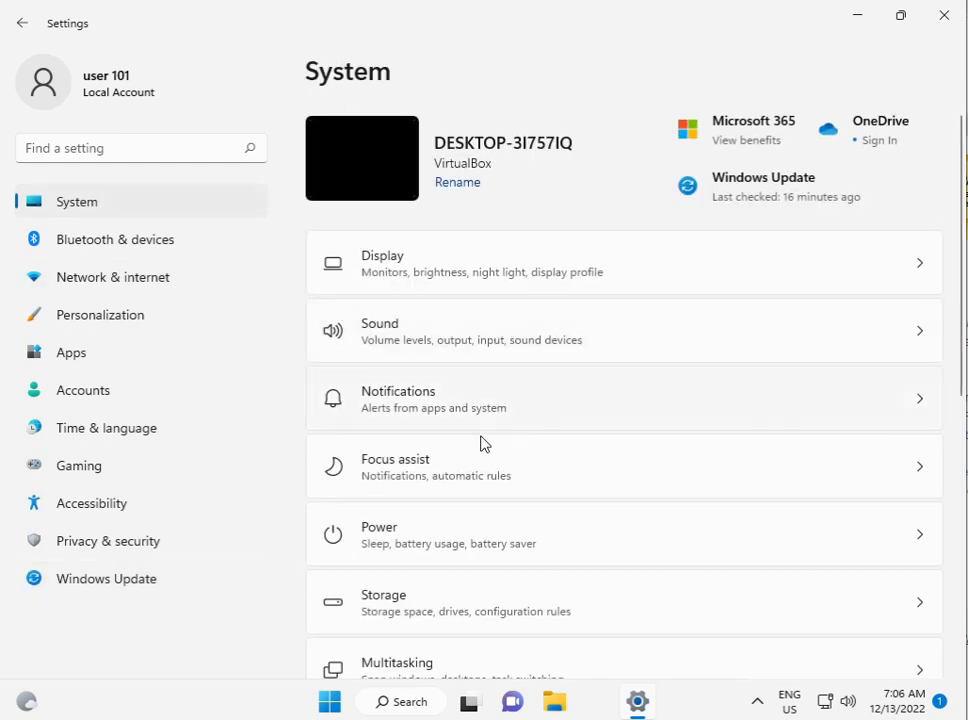
scroll(531, 539, "down", 2)
scroll(531, 539, "down", 4)
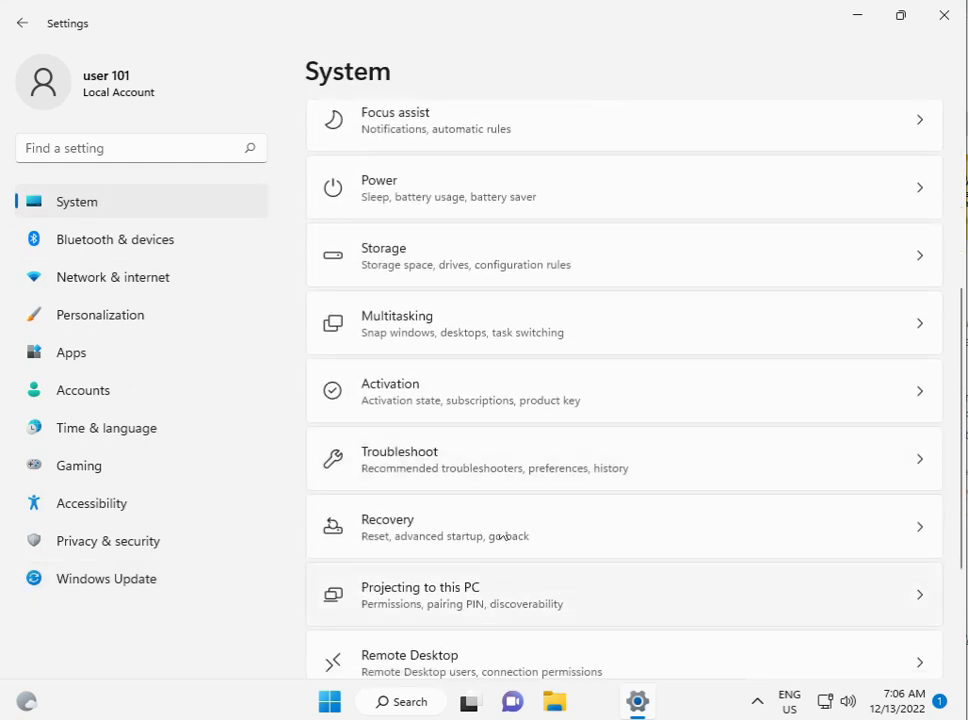
left_click(475, 478)
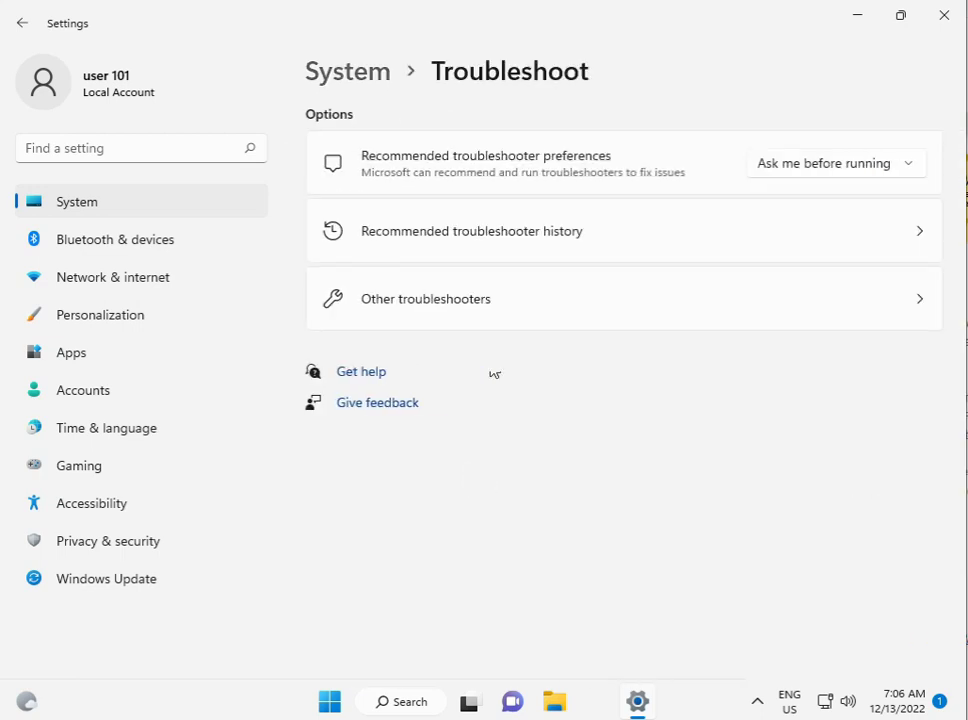
left_click(495, 305)
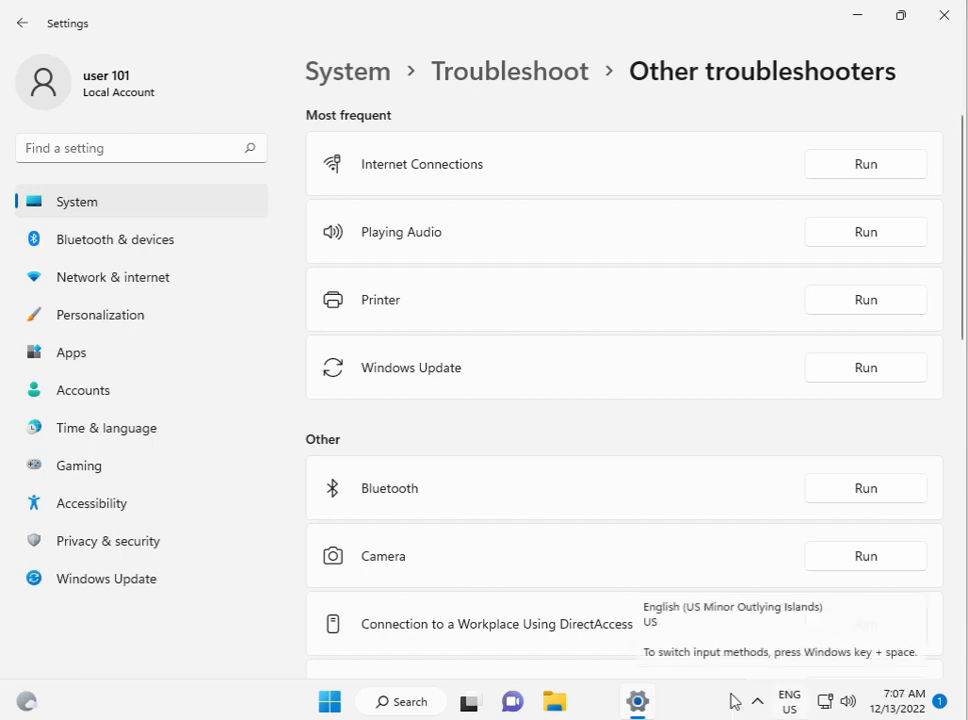
Run the Windows Store Apps troubleshooter and continue past the Microsoft account sign-in without signing in
scroll(570, 488, "down", 1)
scroll(570, 488, "down", 5)
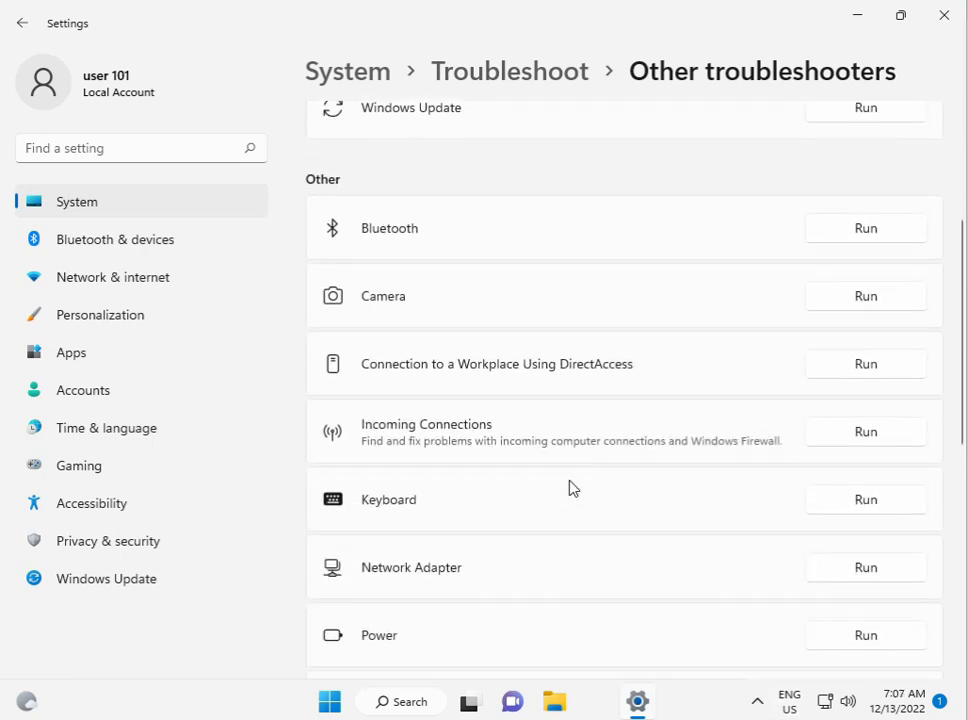
scroll(570, 488, "down", 3)
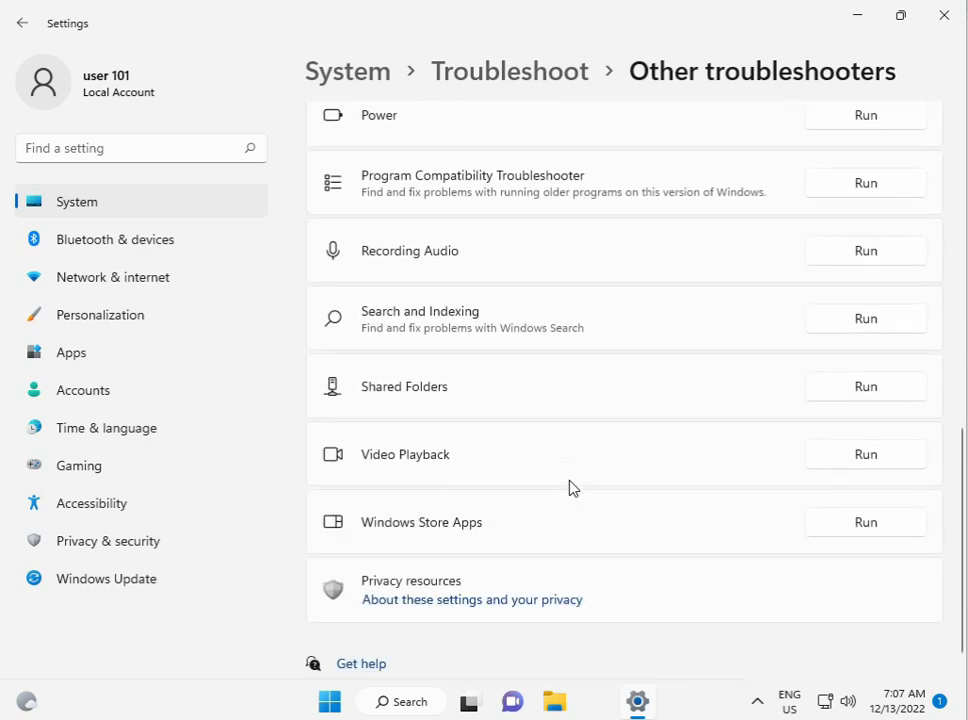
left_click(865, 524)
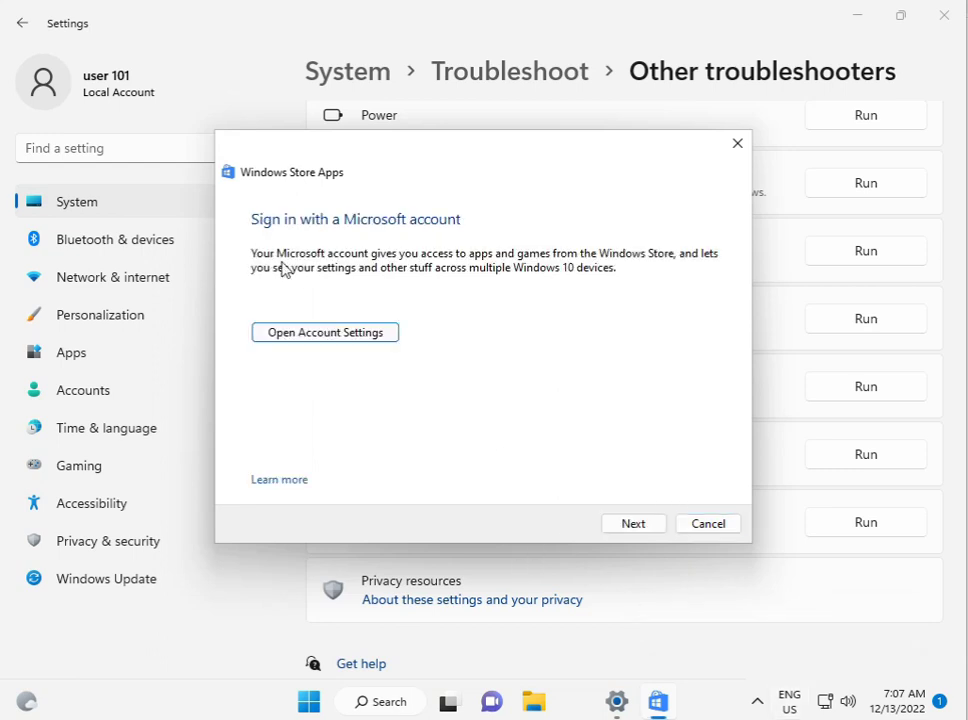
left_click(645, 531)
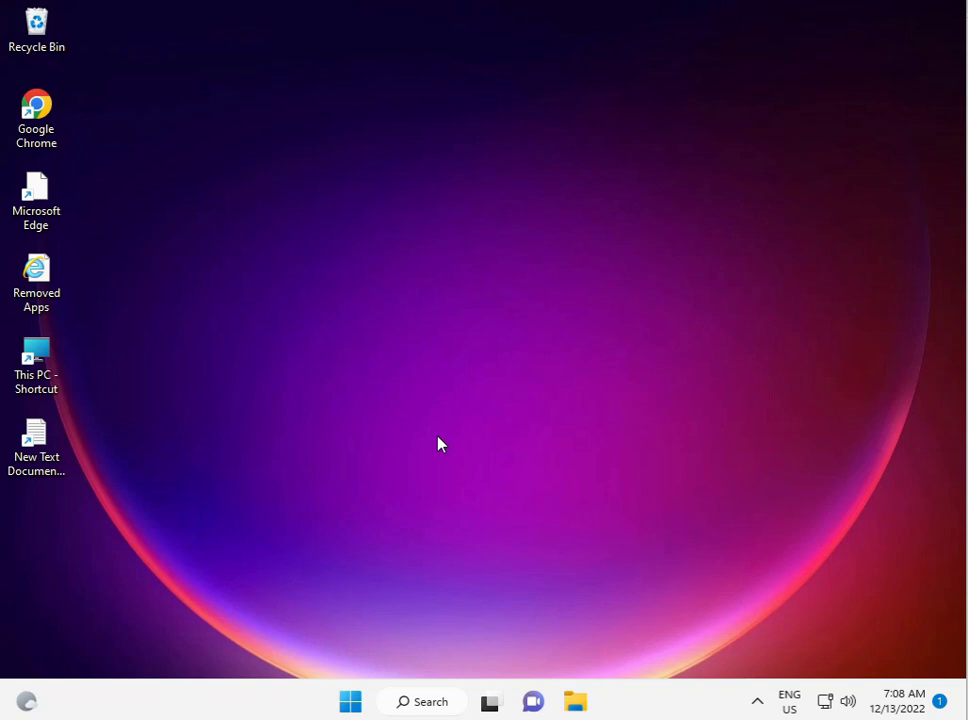
Open Settings again and show the installed apps under Apps & features
left_click(352, 705)
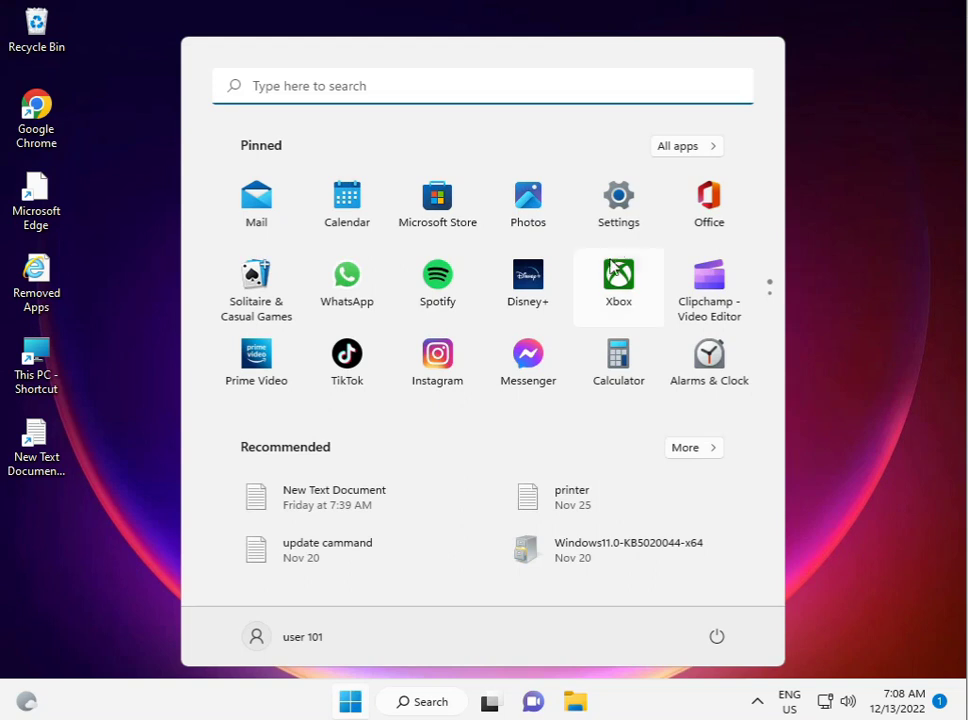
left_click(620, 218)
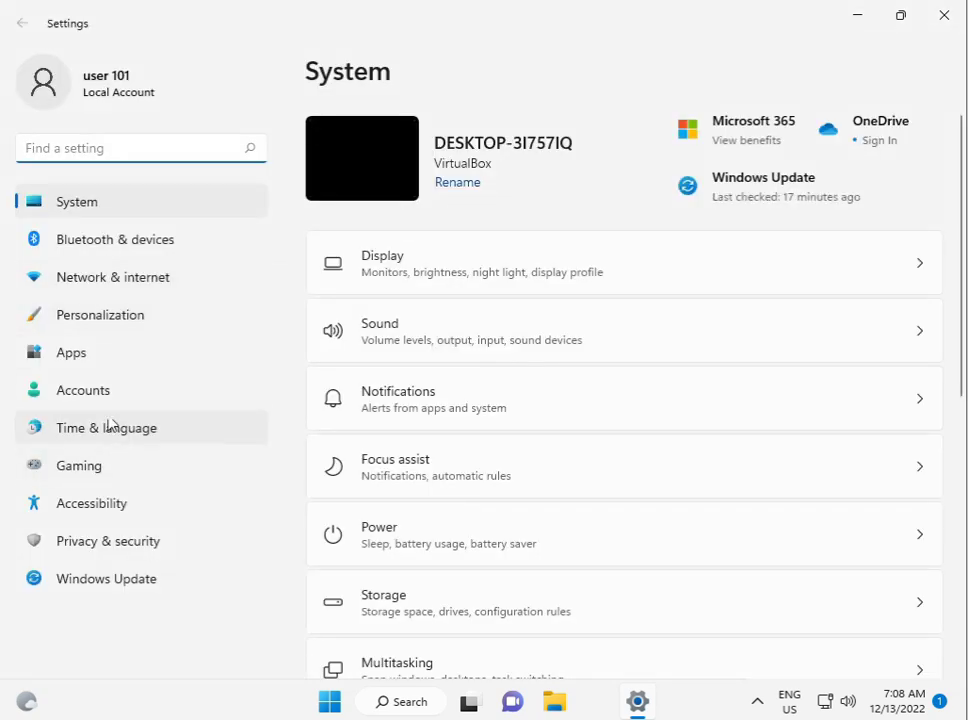
left_click(124, 359)
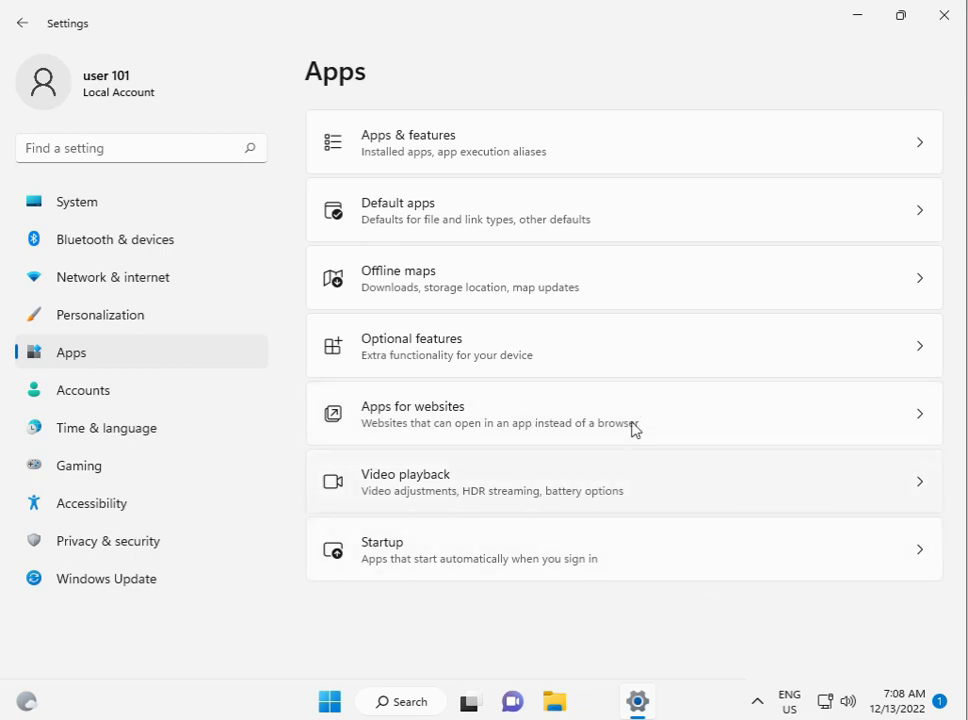
left_click(504, 157)
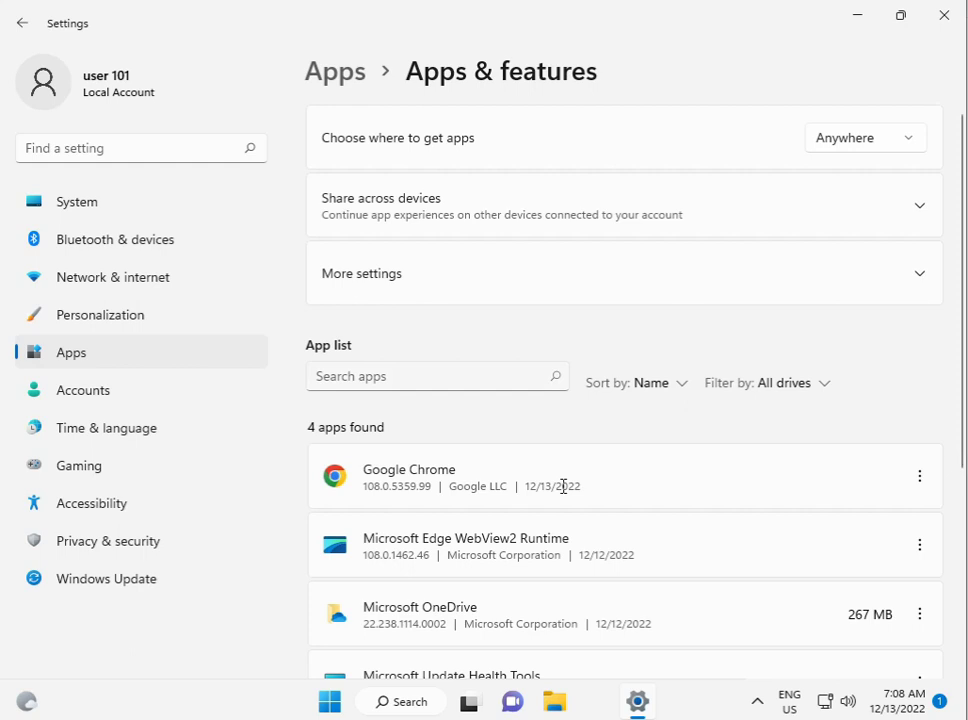
Find Camera in the app list and open its advanced options
scroll(563, 488, "down", 5)
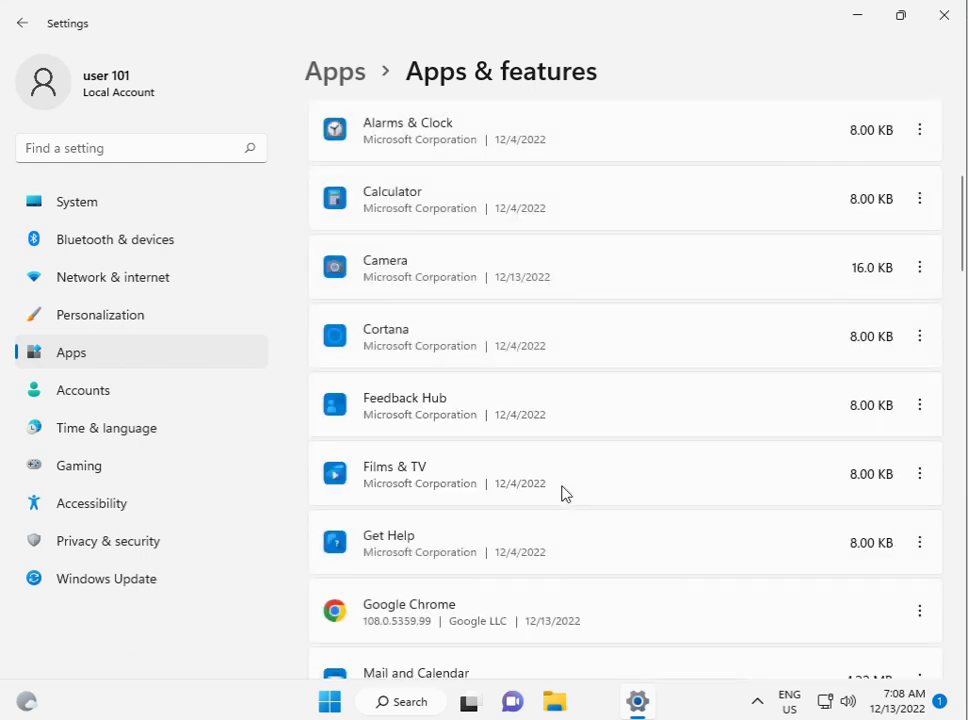
scroll(563, 492, "down", 4)
scroll(563, 492, "up", 4)
scroll(563, 492, "up", 1)
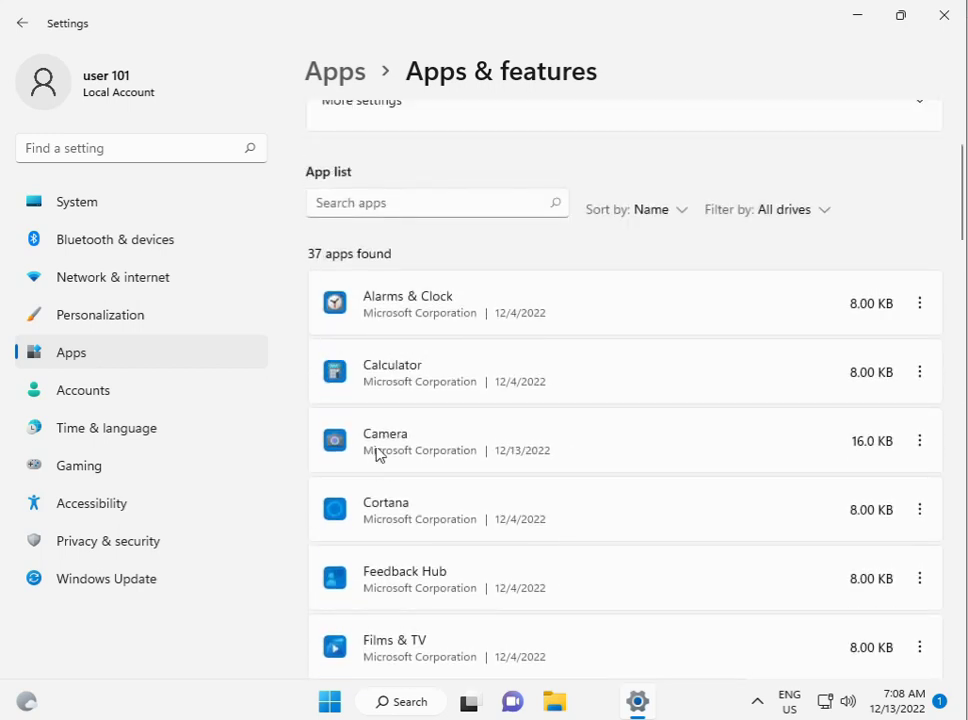
left_click(922, 442)
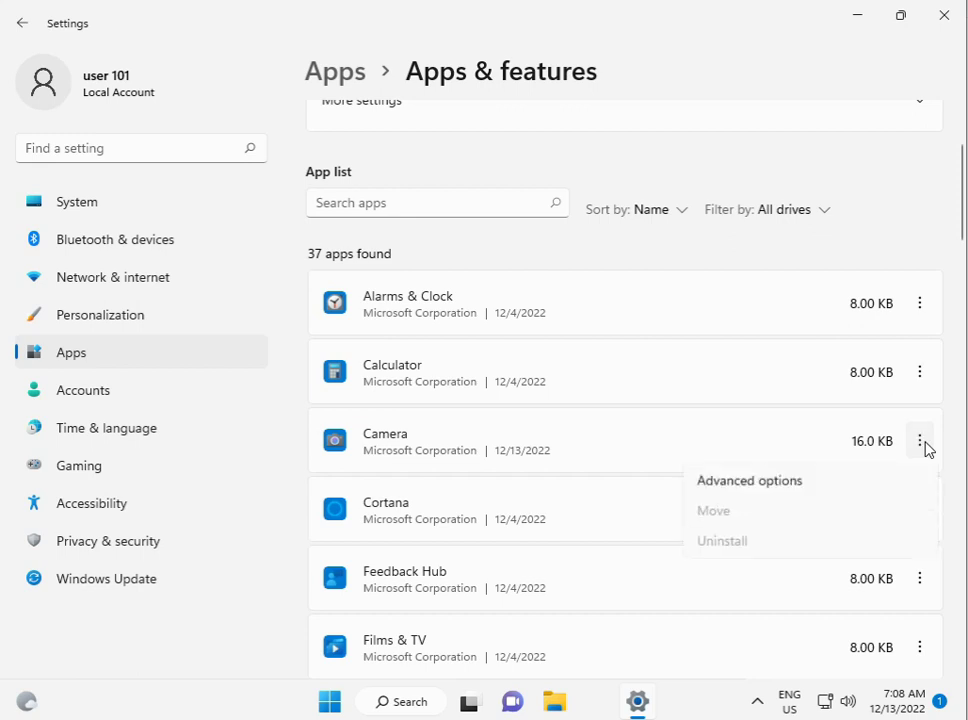
left_click(765, 487)
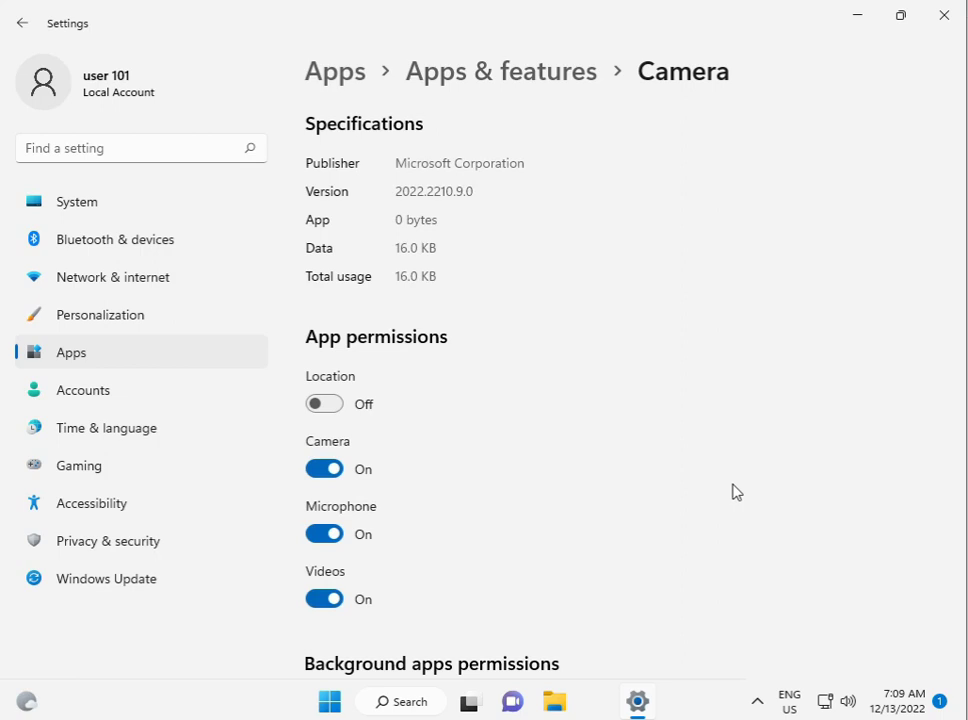
Reset the Camera app, confirm deleting its data, and close Settings
scroll(561, 521, "down", 4)
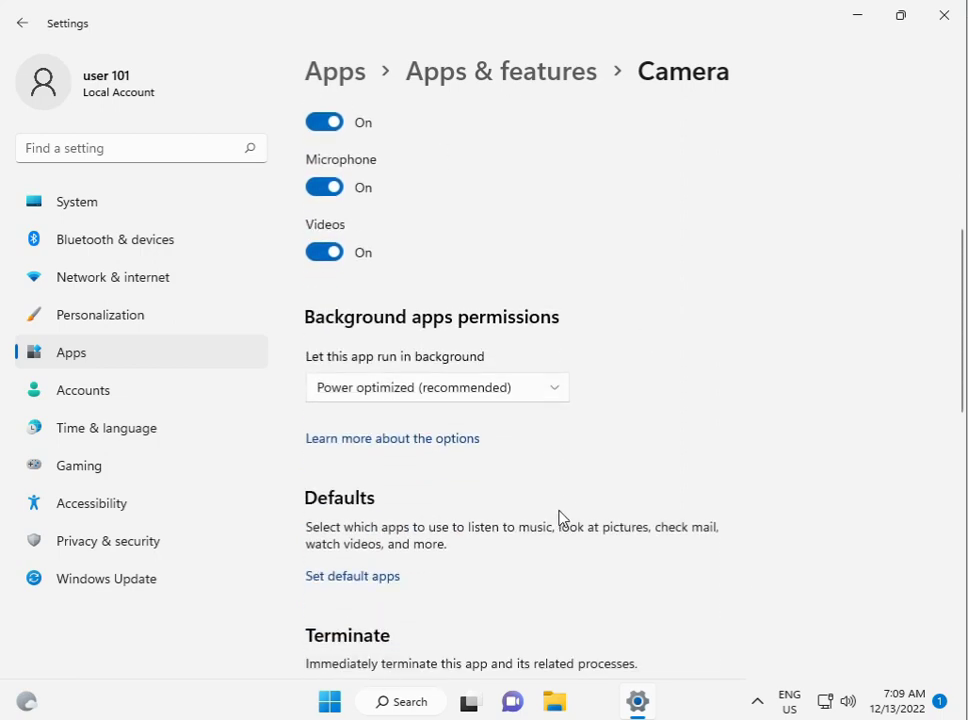
scroll(560, 517, "down", 4)
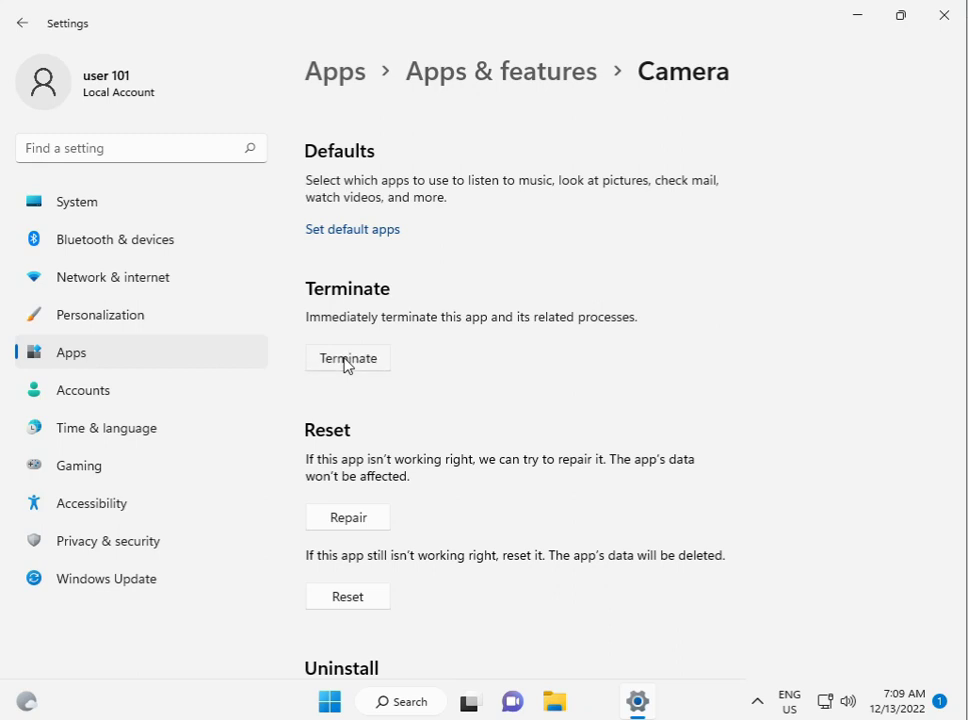
scroll(456, 393, "down", 2)
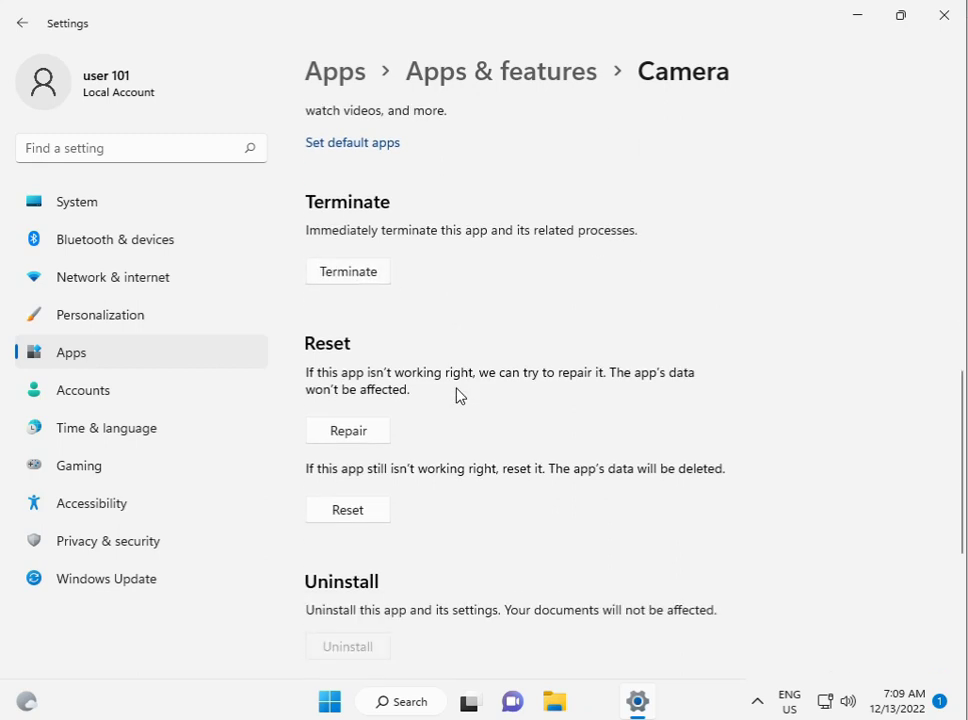
left_click(366, 509)
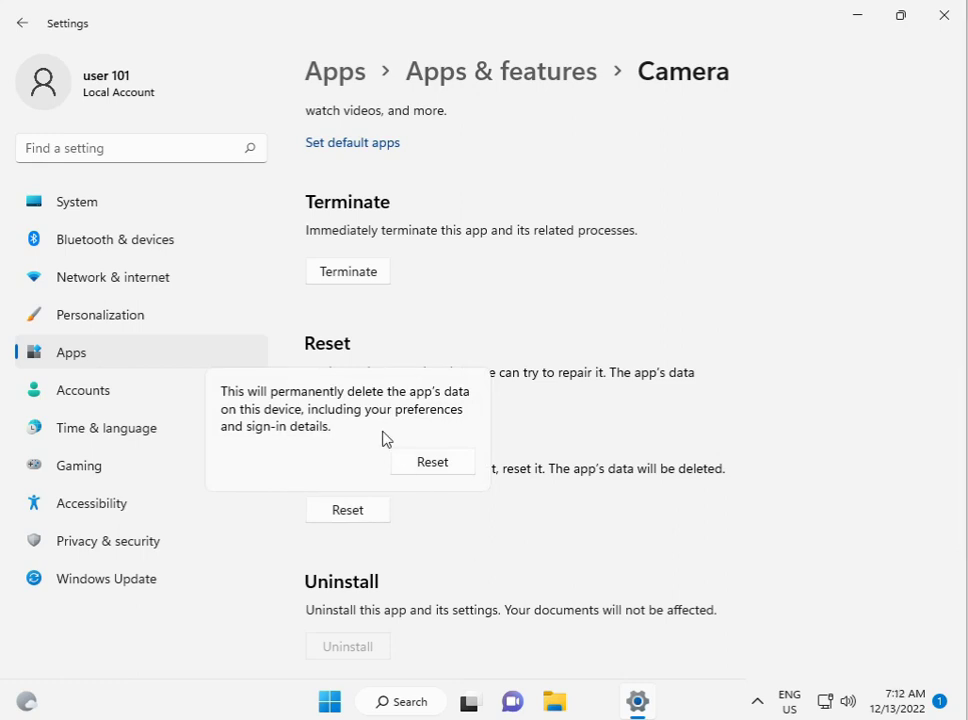
left_click(432, 464)
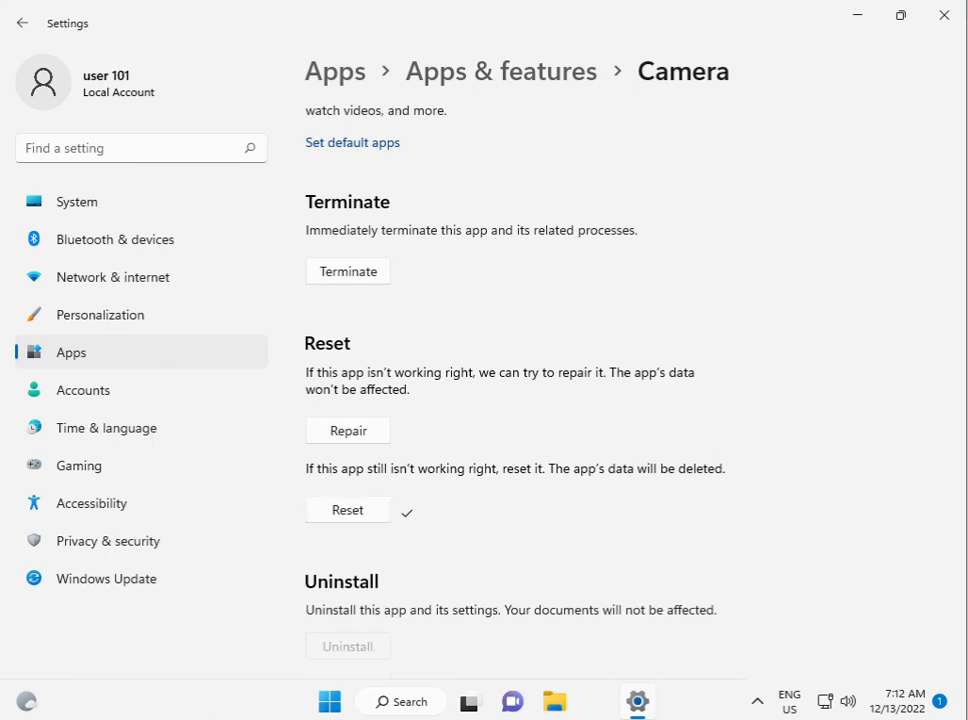
key("alt+F4")
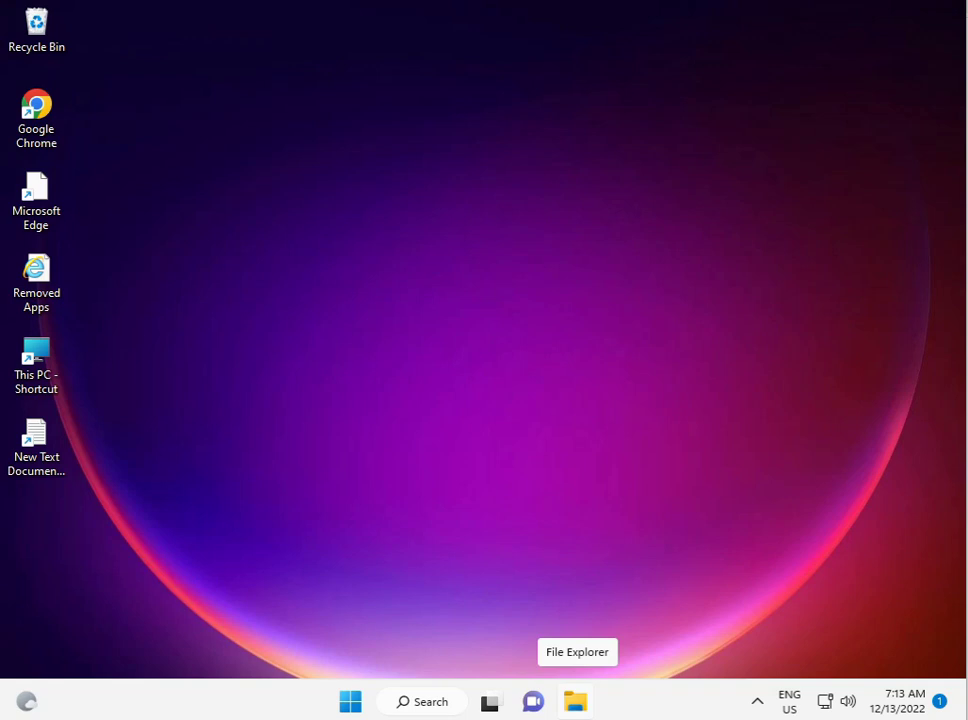
Reopen Settings and go to the Camera app permissions under Privacy & security
left_click(348, 705)
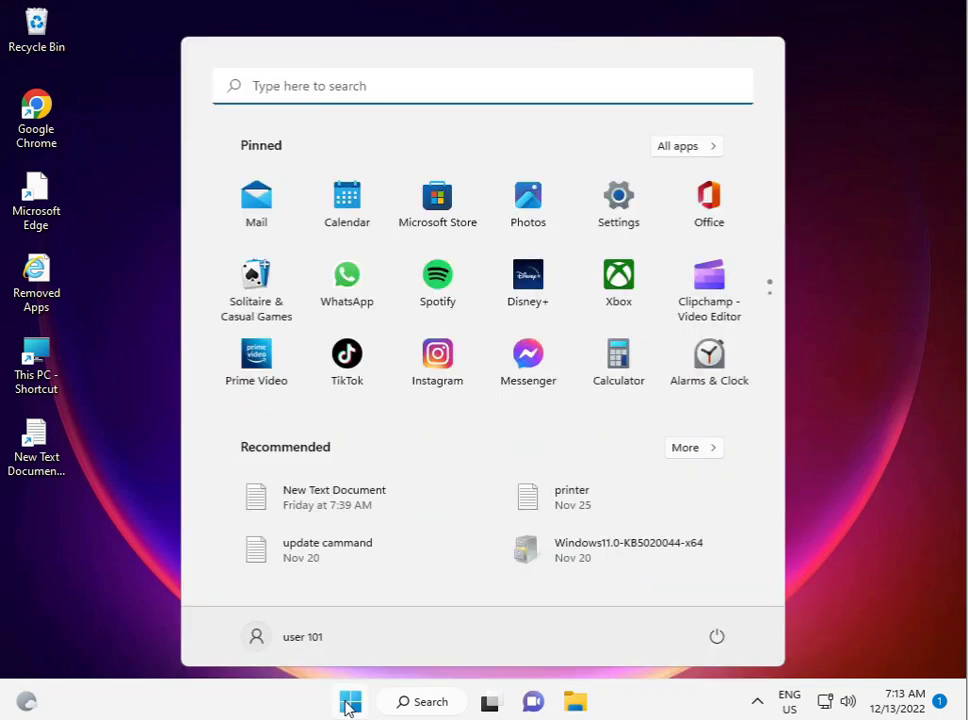
left_click(616, 196)
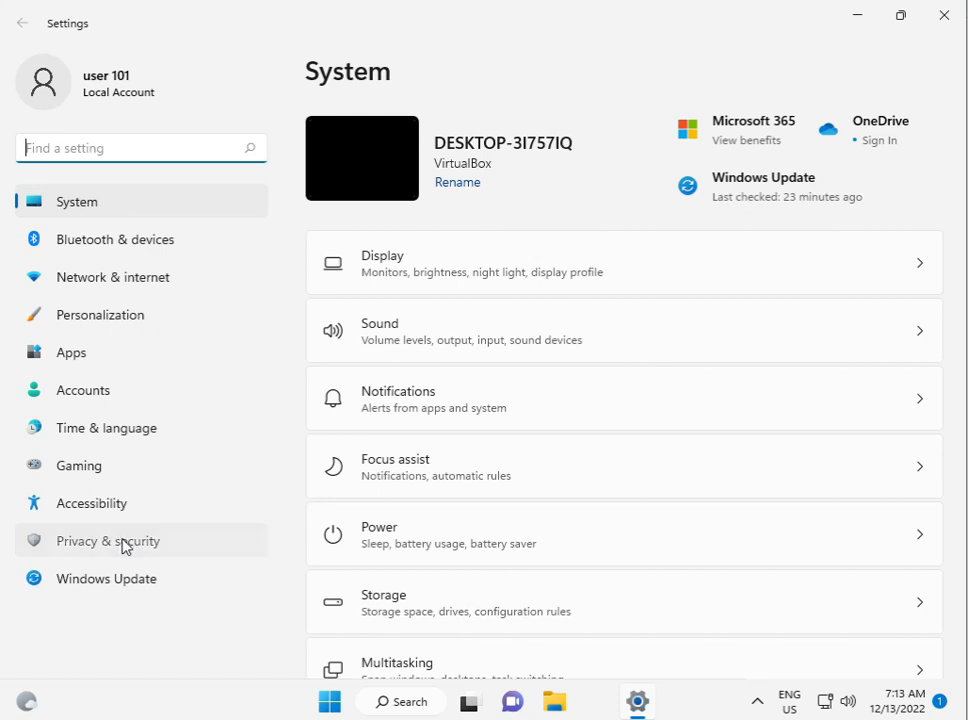
left_click(124, 546)
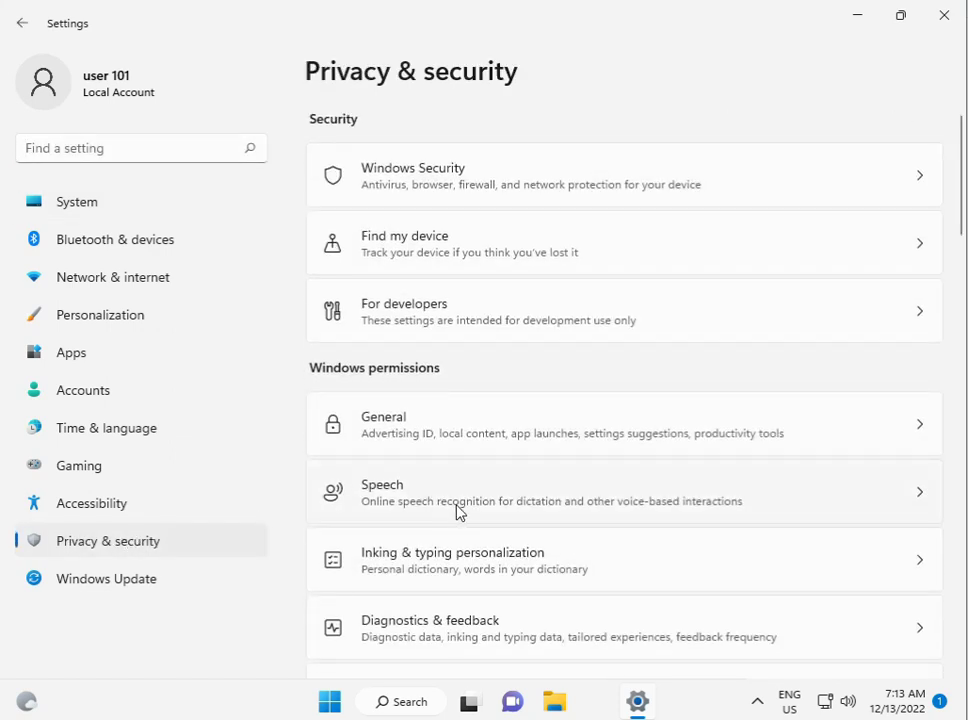
scroll(459, 512, "down", 5)
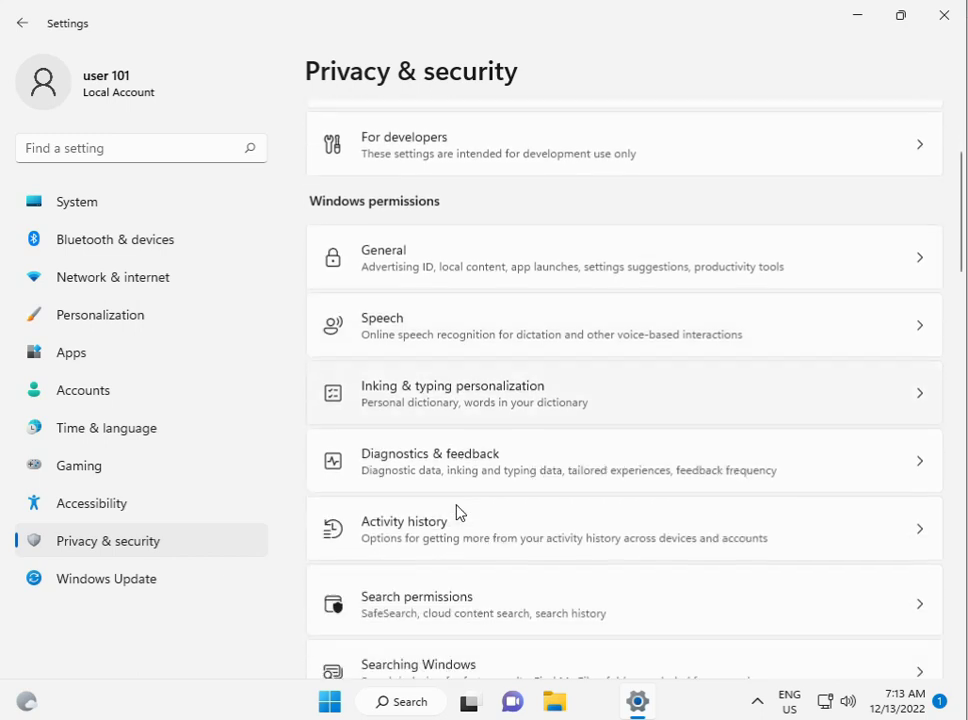
scroll(459, 512, "down", 2)
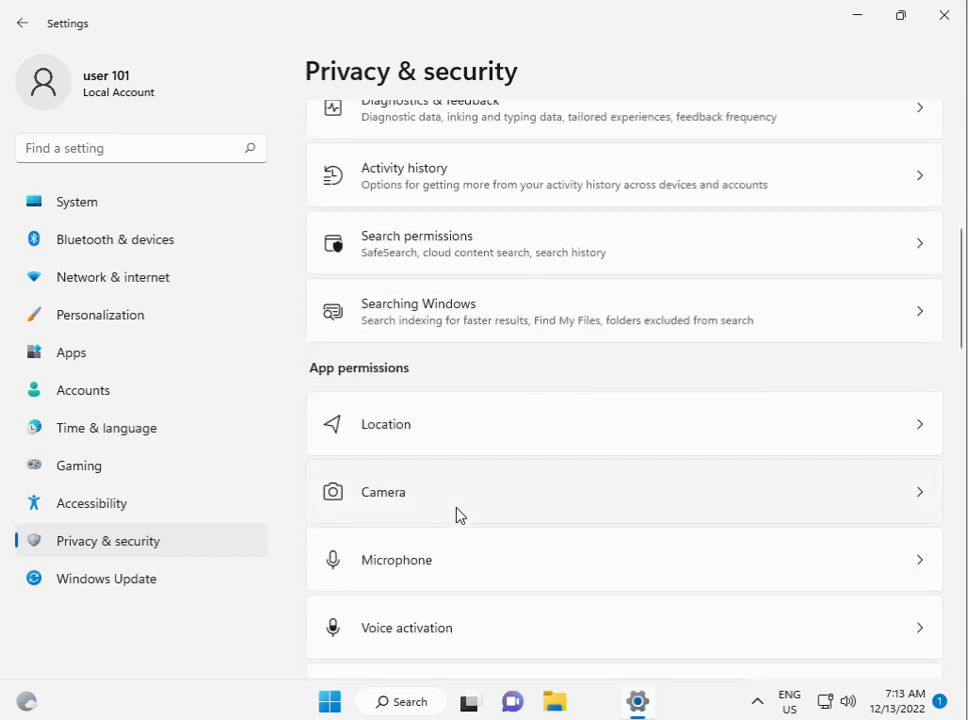
left_click(445, 511)
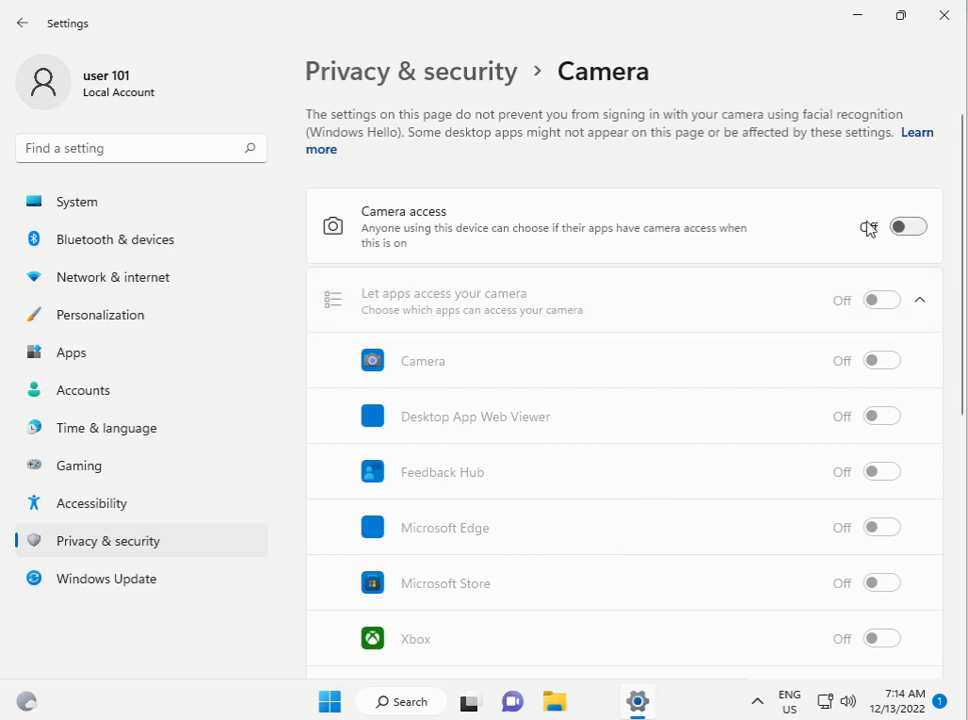
Turn on Camera access for the device and for Desktop App Web Viewer, check the remaining app permissions, and close Settings
left_click(897, 229)
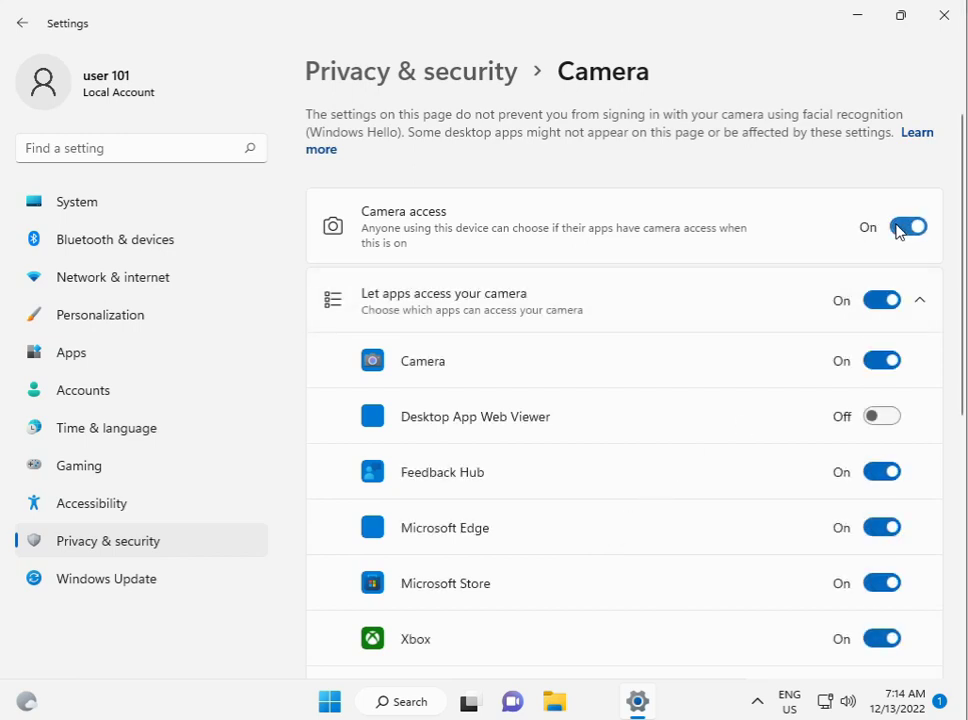
left_click(875, 420)
scroll(875, 423, "down", 3)
scroll(875, 425, "down", 3)
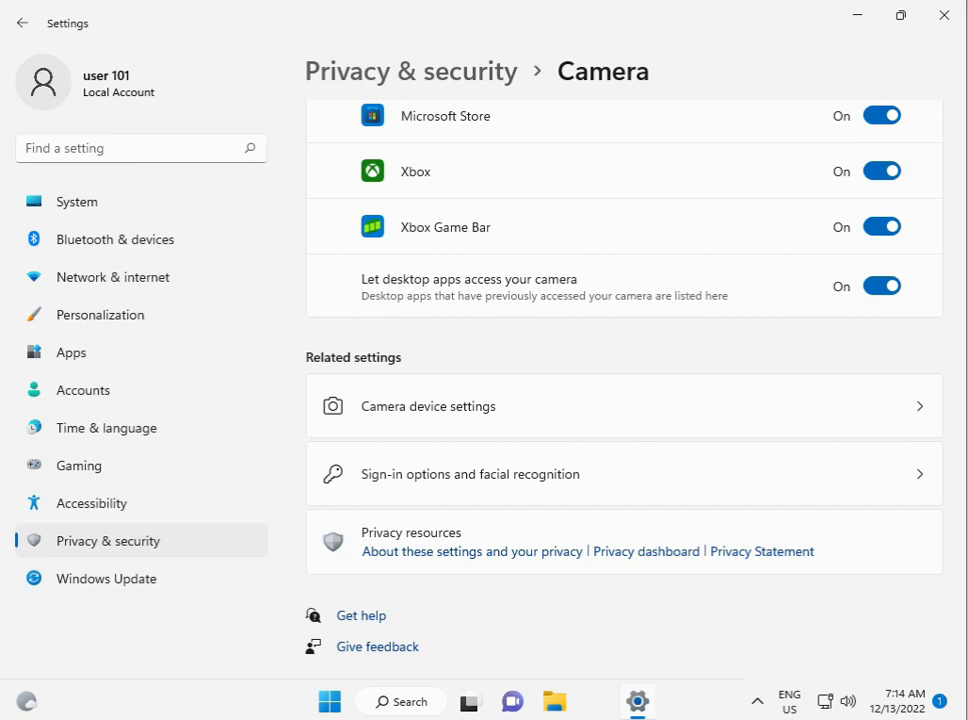
left_click(940, 18)
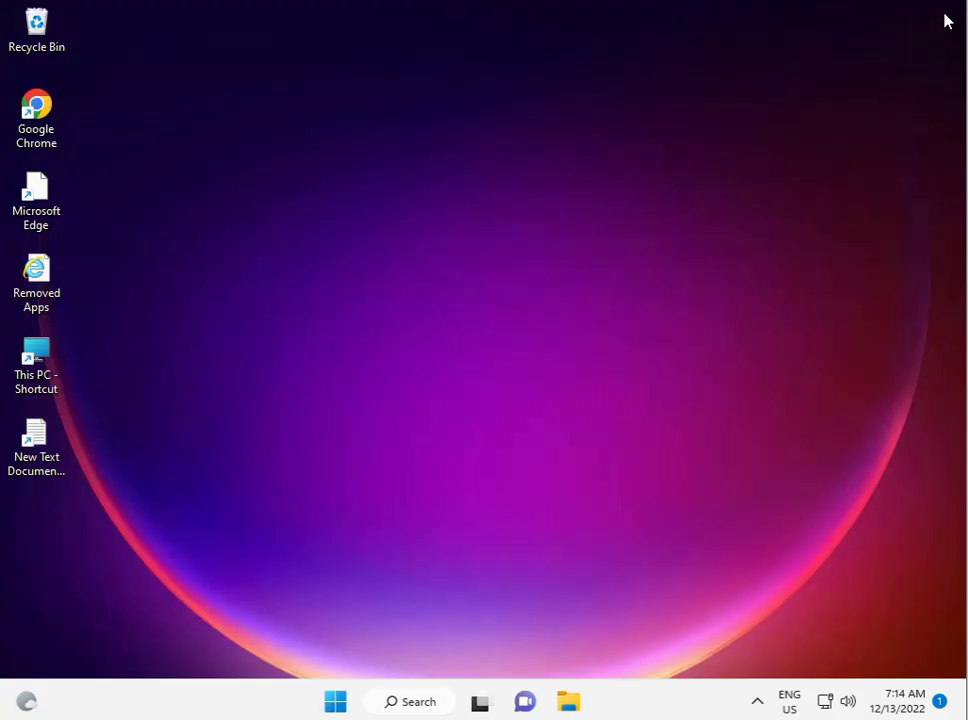
Search for cmd, run Command Prompt as administrator and allow it to make changes to the device
left_click(358, 702)
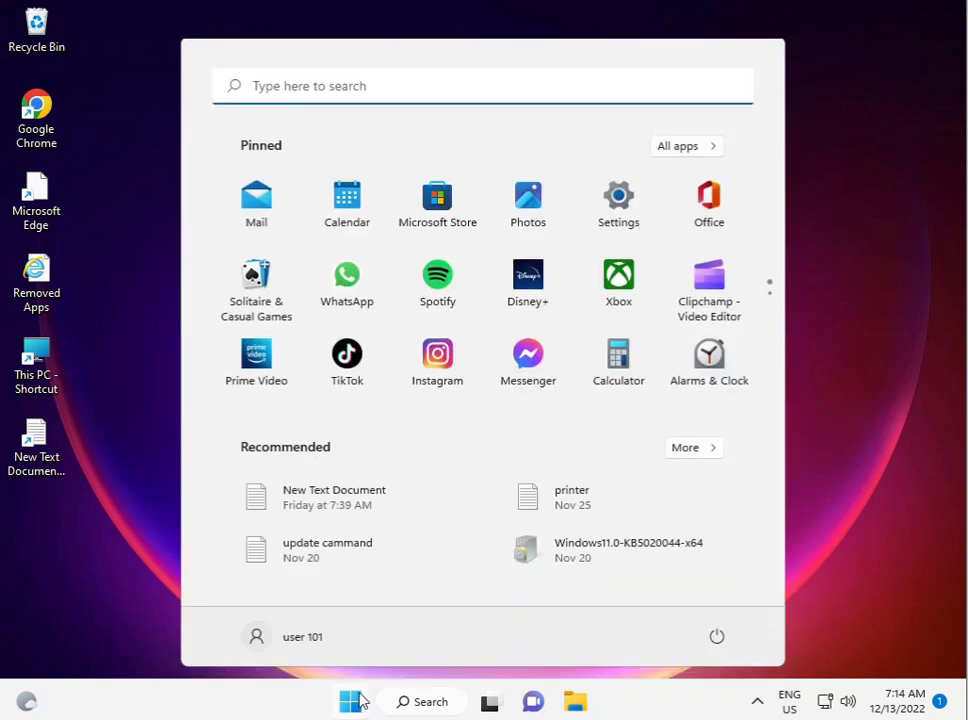
type("cmd")
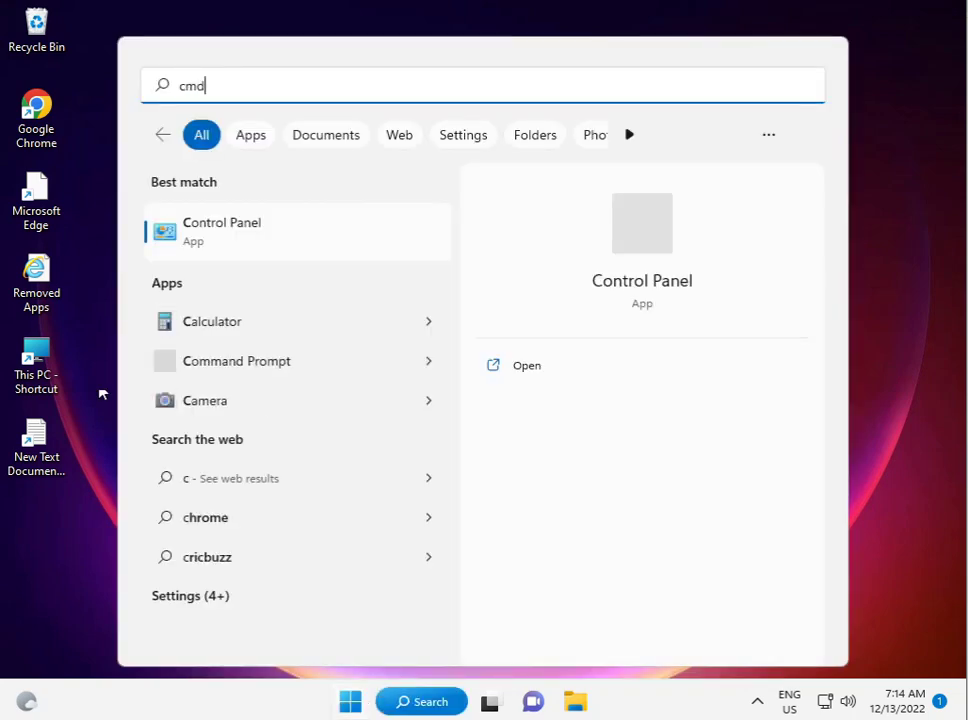
left_click(199, 237)
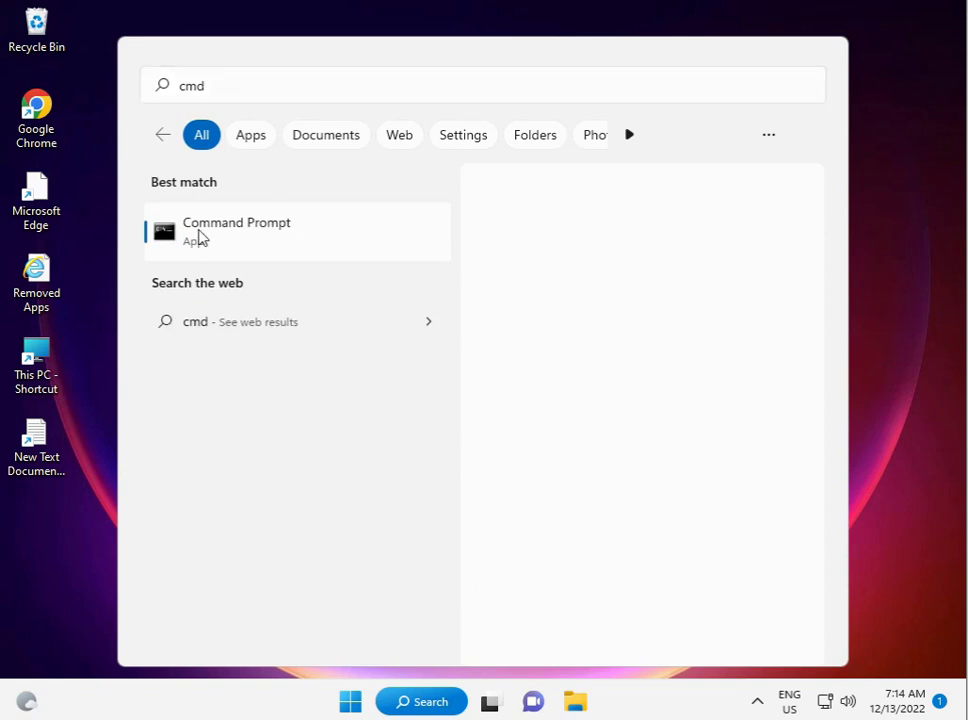
right_click(199, 237)
left_click(247, 259)
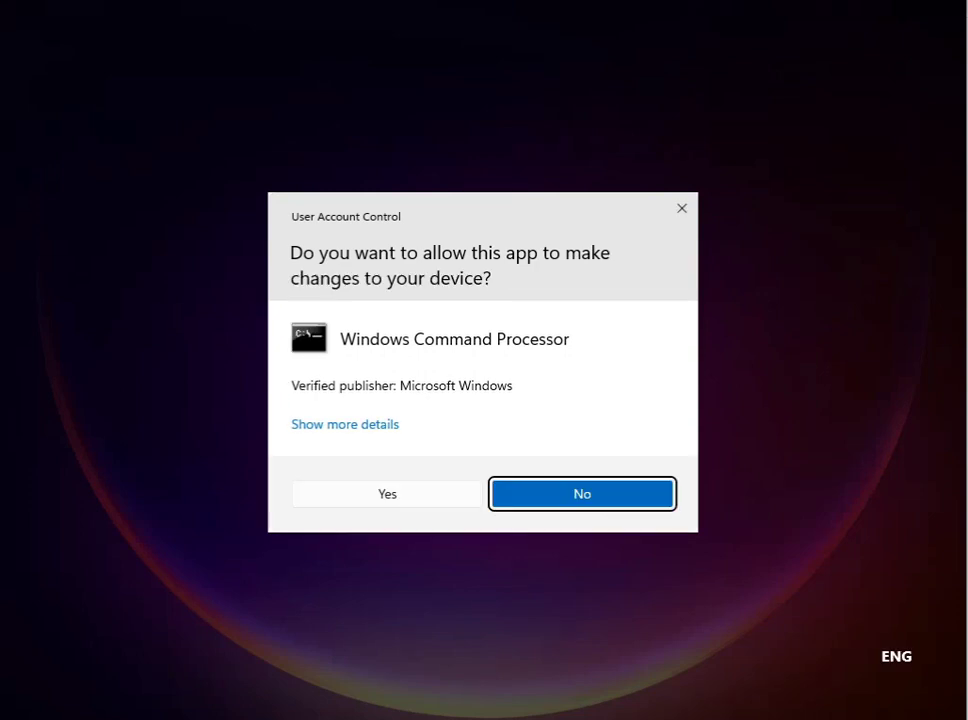
left_click(413, 495)
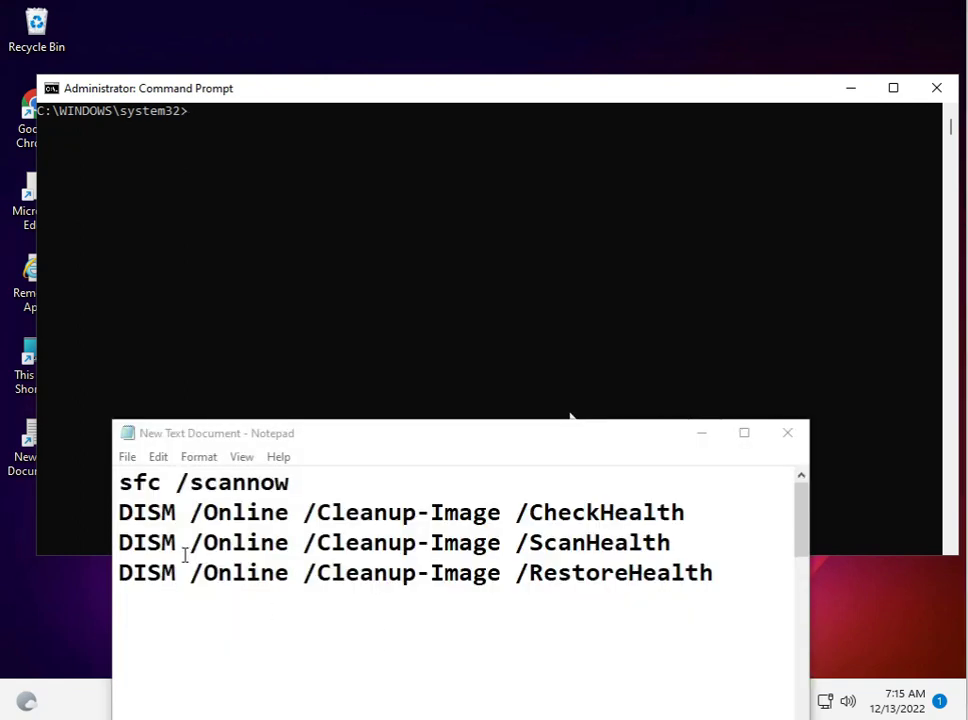
Review the repair commands in the Notepad document: sfc /scannow and DISM /Online /Cleanup-Image with /CheckHealth, /ScanHealth and /RestoreHealth
left_click_drag(119, 483, 292, 486)
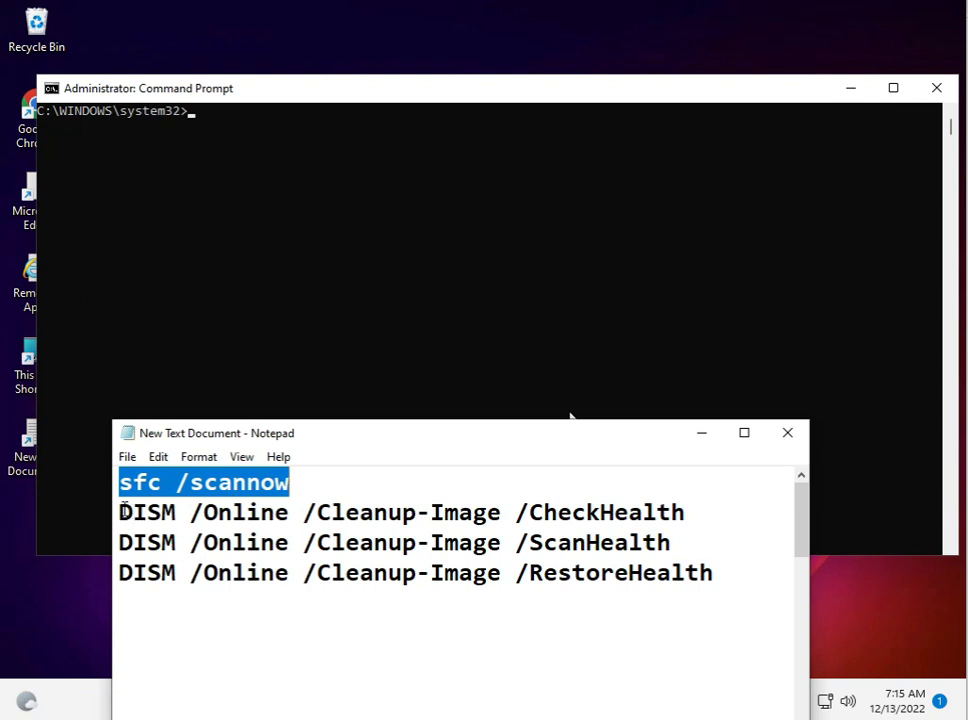
left_click_drag(119, 513, 691, 514)
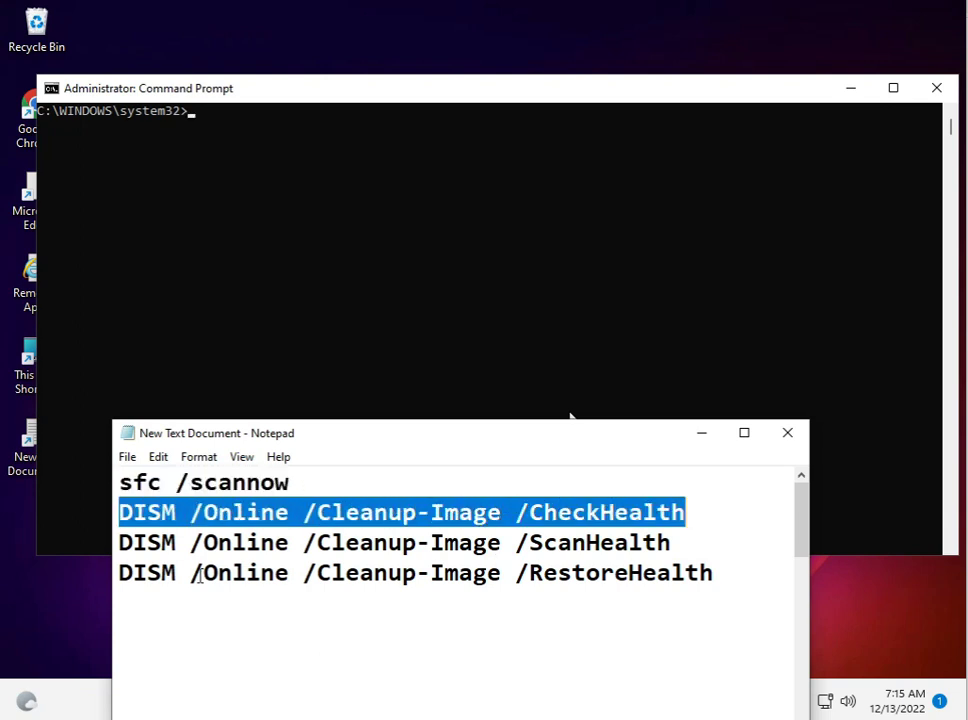
left_click_drag(120, 543, 681, 540)
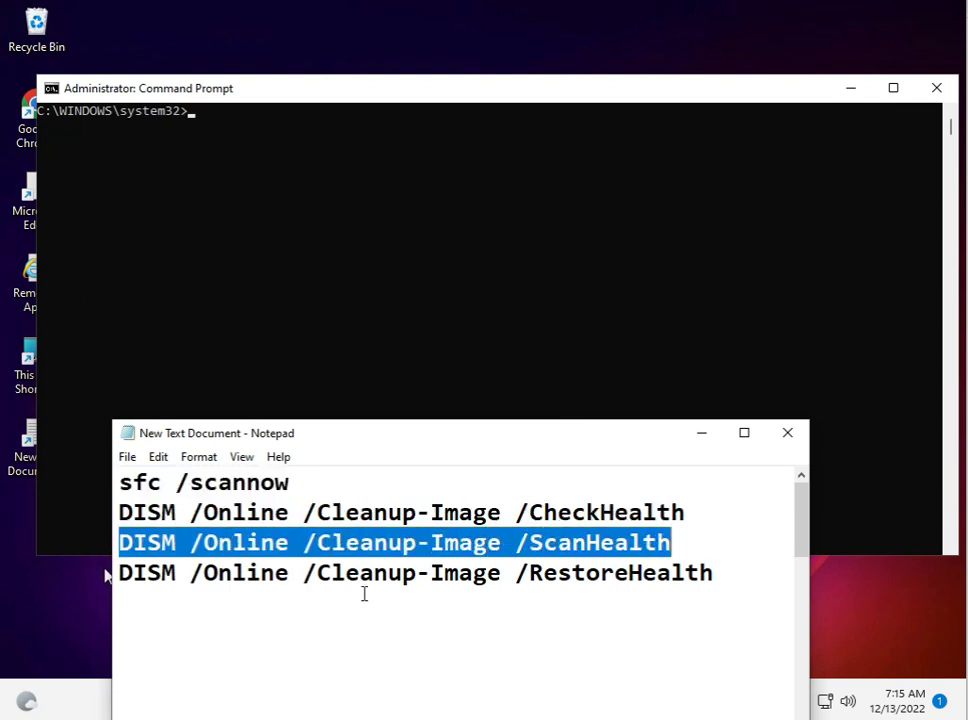
left_click_drag(123, 573, 714, 573)
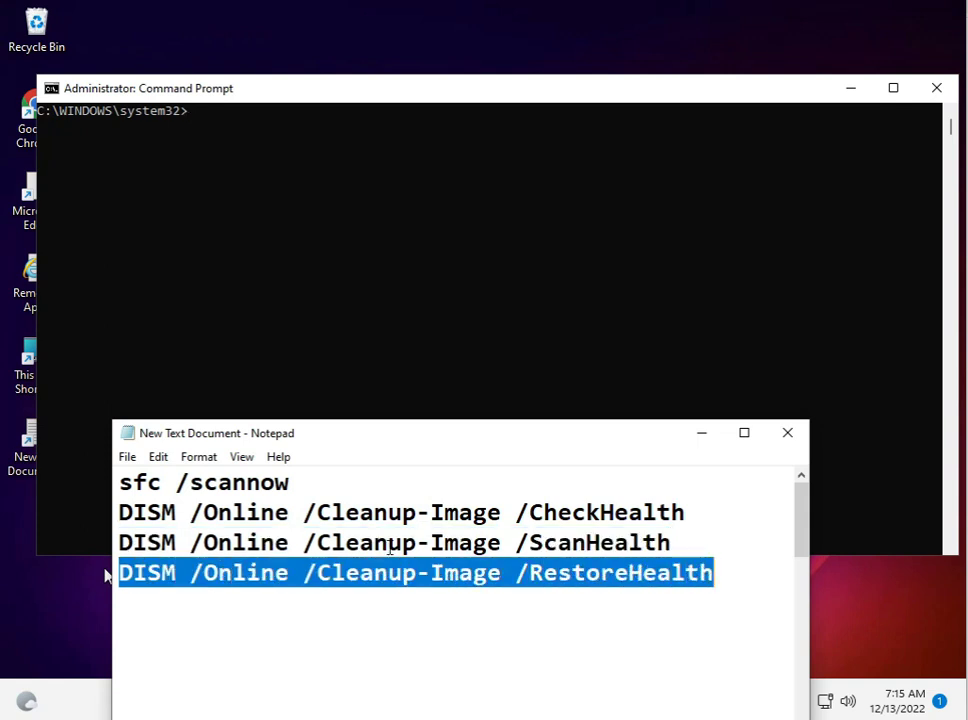
left_click_drag(121, 482, 290, 482)
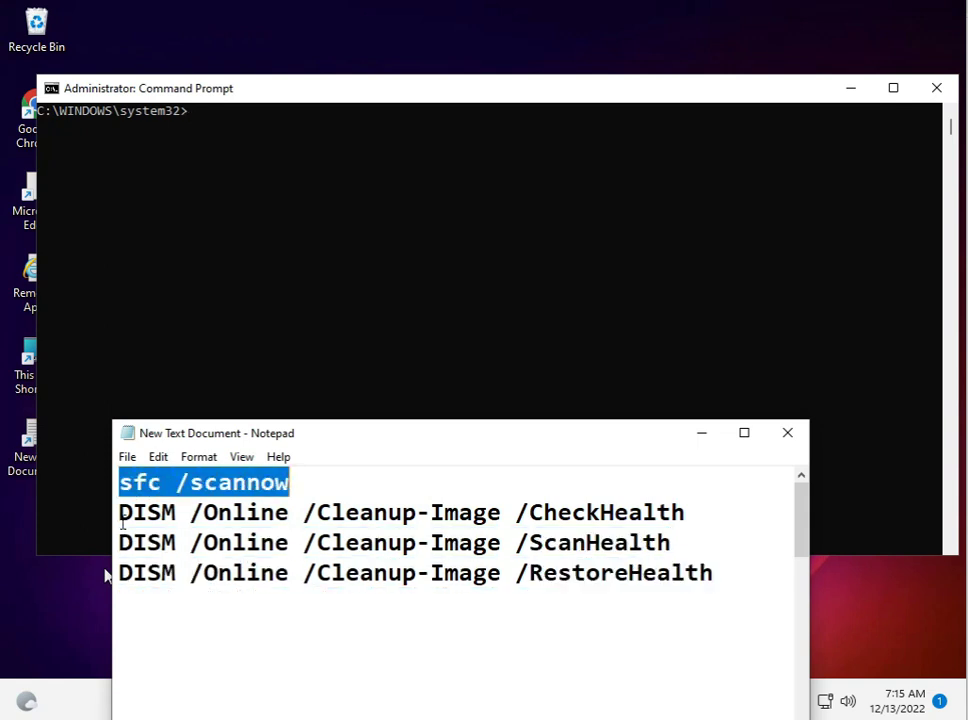
left_click(119, 512)
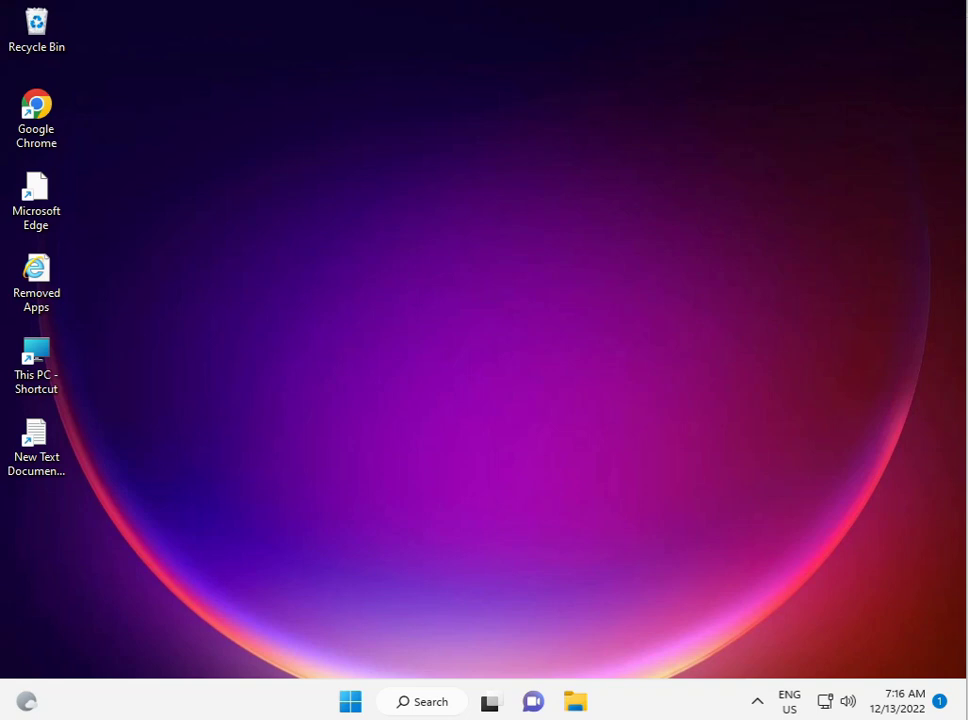
Search for regedit, open Registry Editor and allow it to make changes to the device
left_click(350, 704)
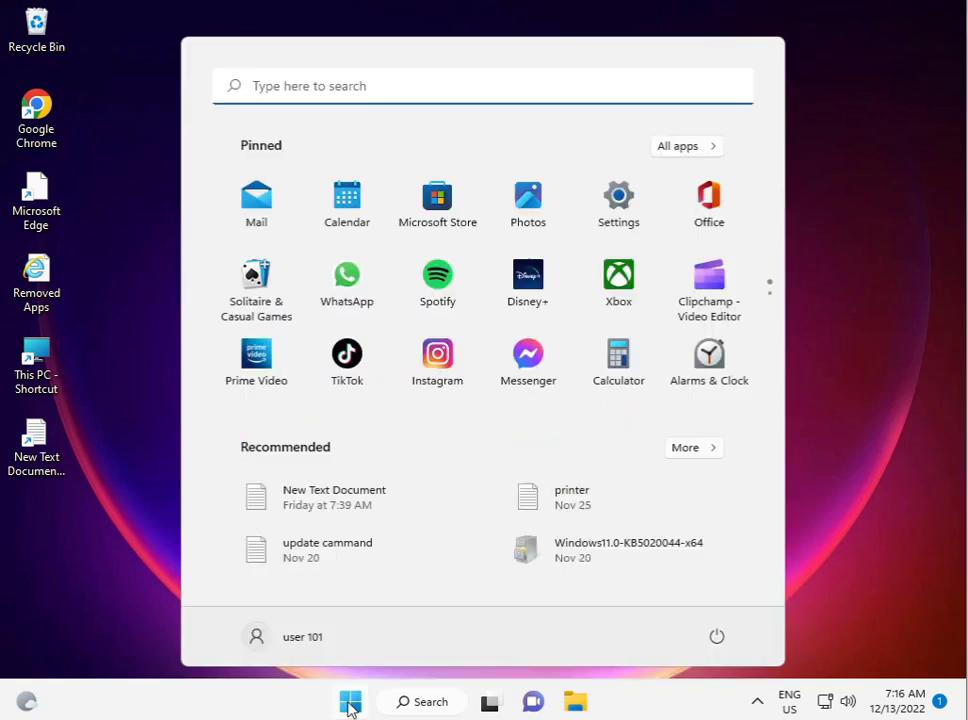
type("re")
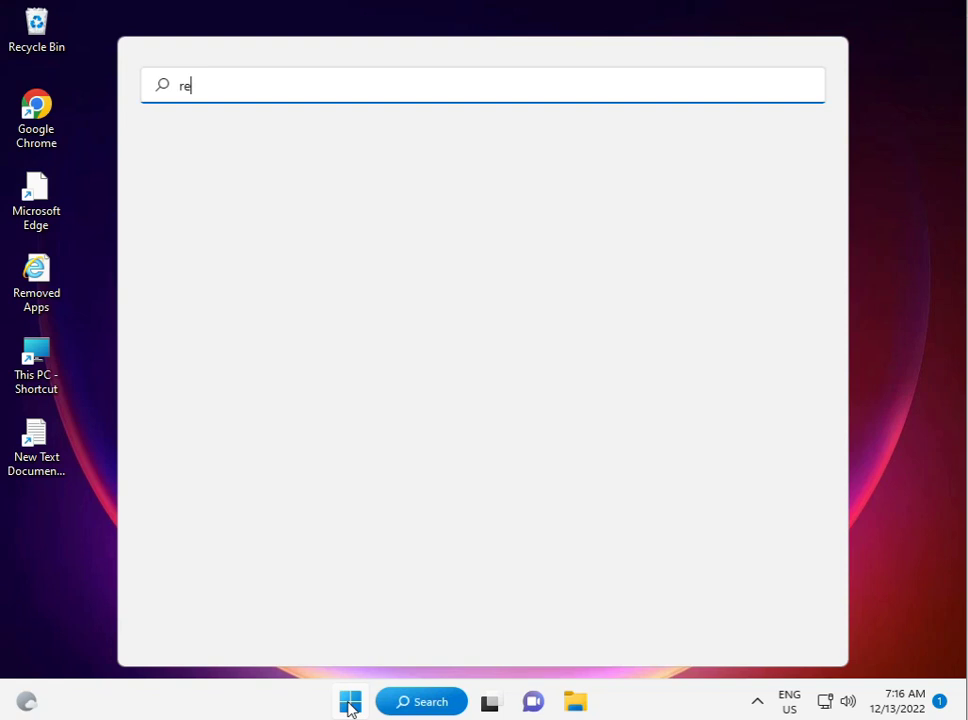
type("ge")
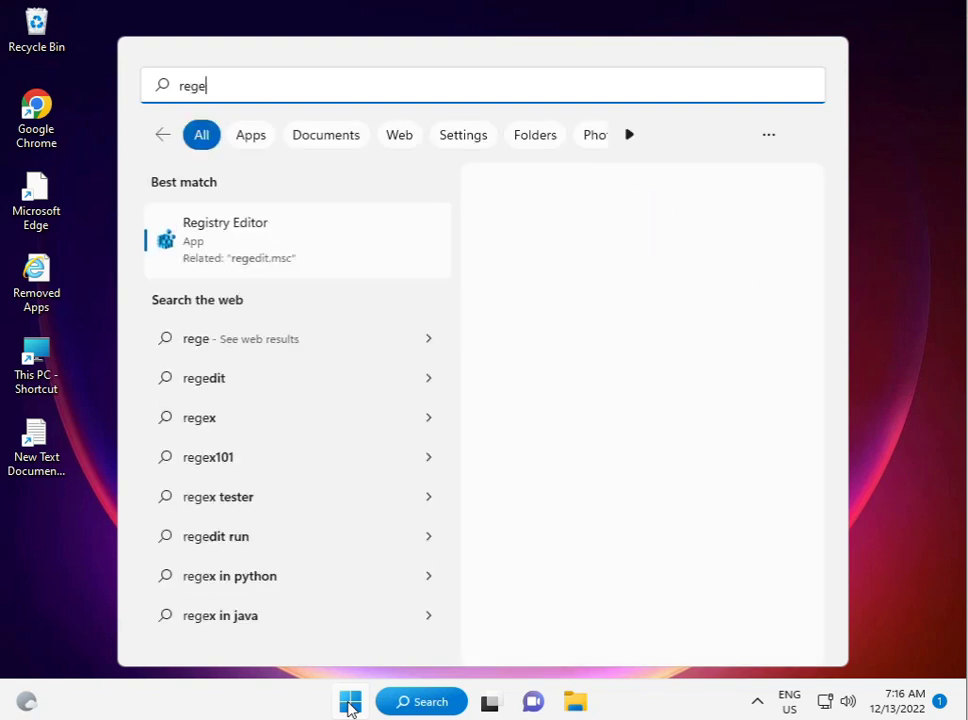
type("di")
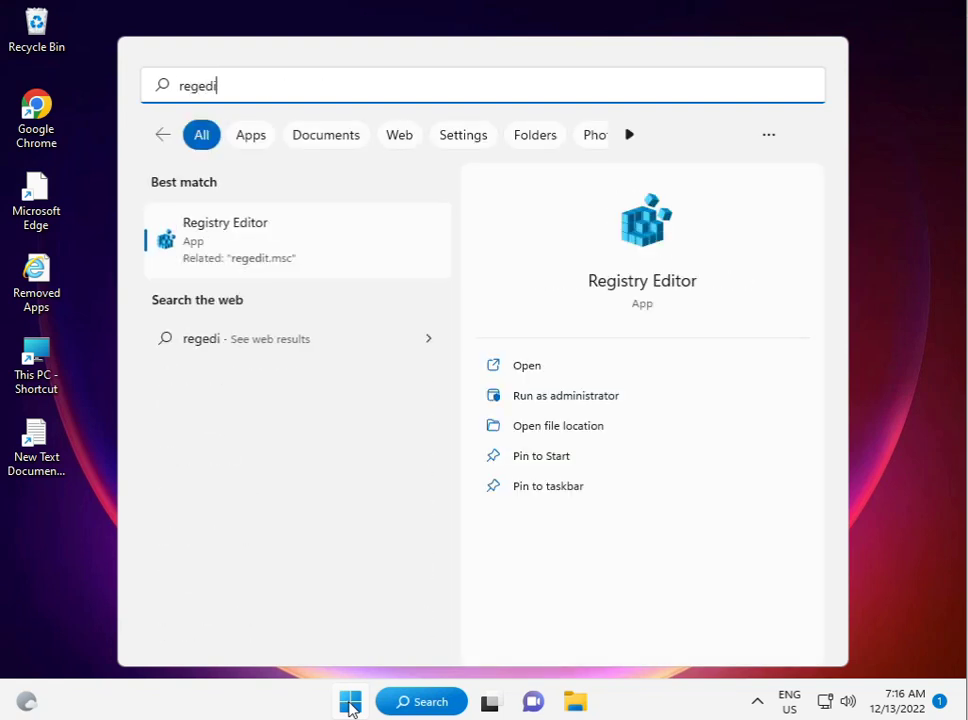
left_click(205, 257)
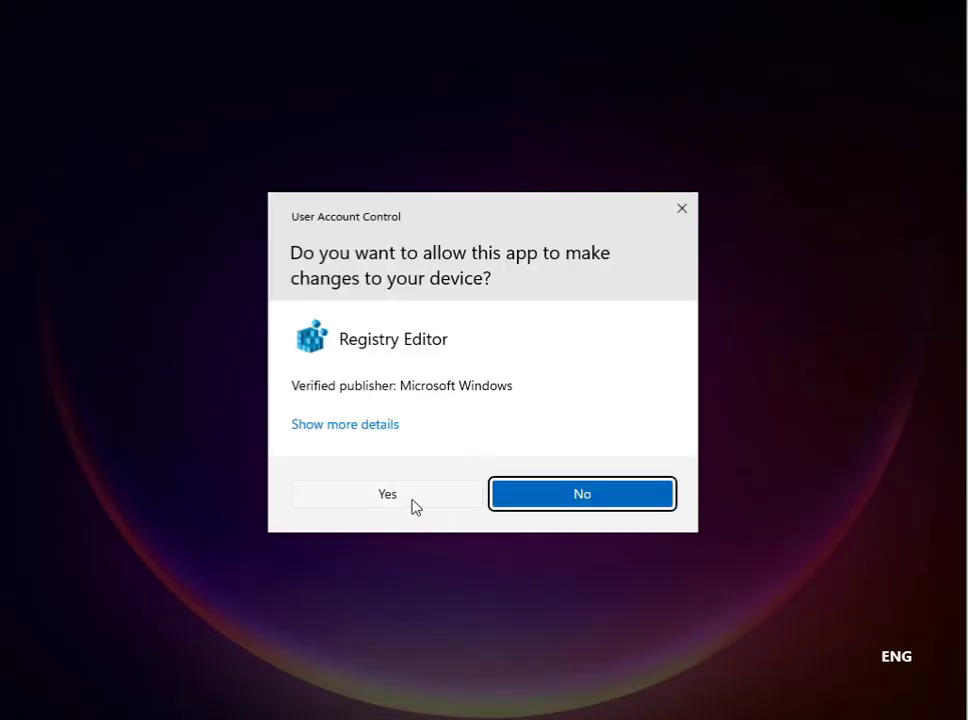
left_click(406, 495)
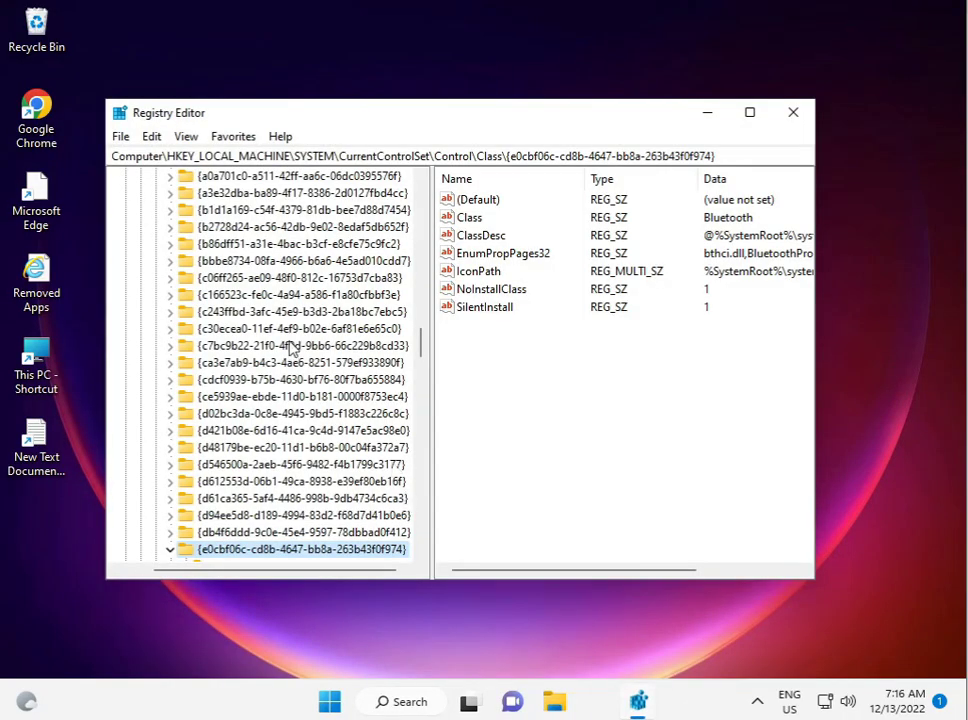
Collapse the expanded SYSTEM key and the HKEY_LOCAL_MACHINE branch in the registry tree
scroll(190, 337, "up", 18)
scroll(190, 331, "up", 7)
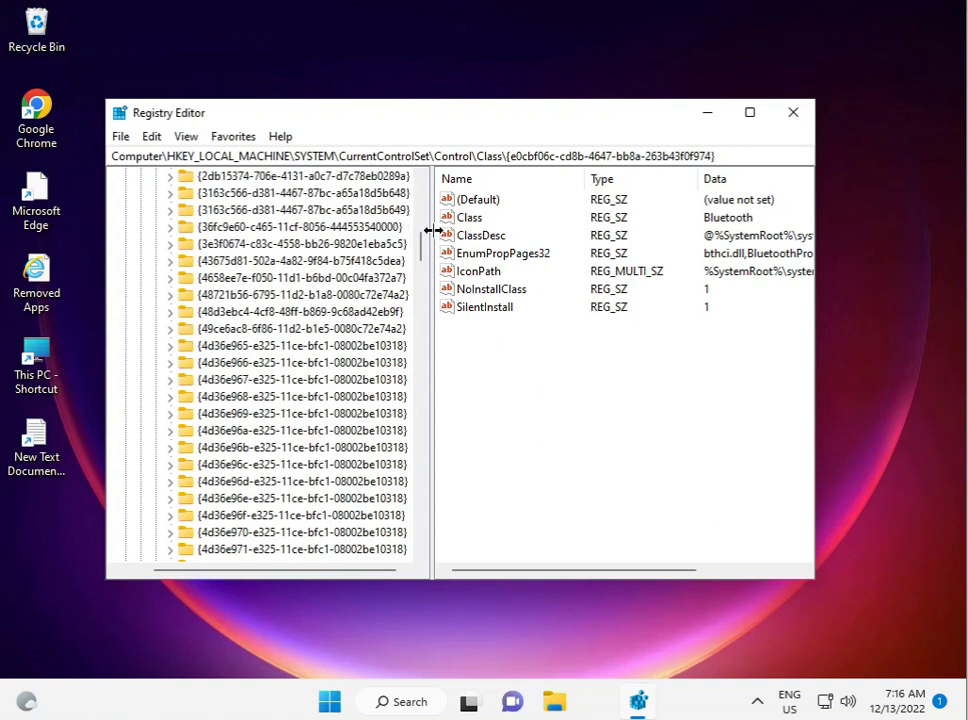
left_click_drag(421, 242, 421, 172)
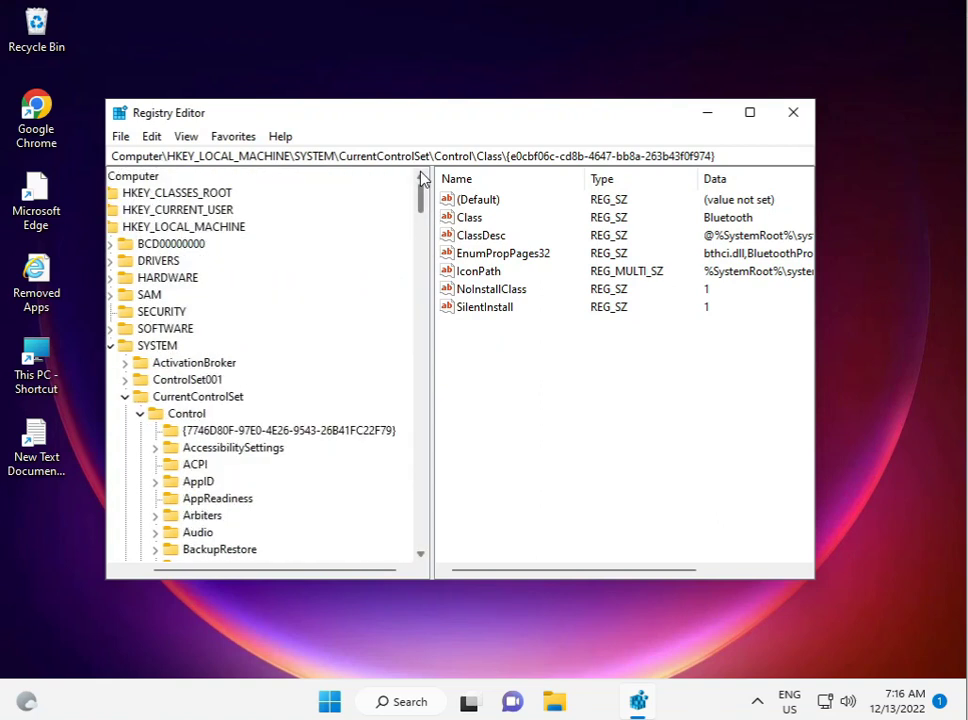
left_click(113, 345)
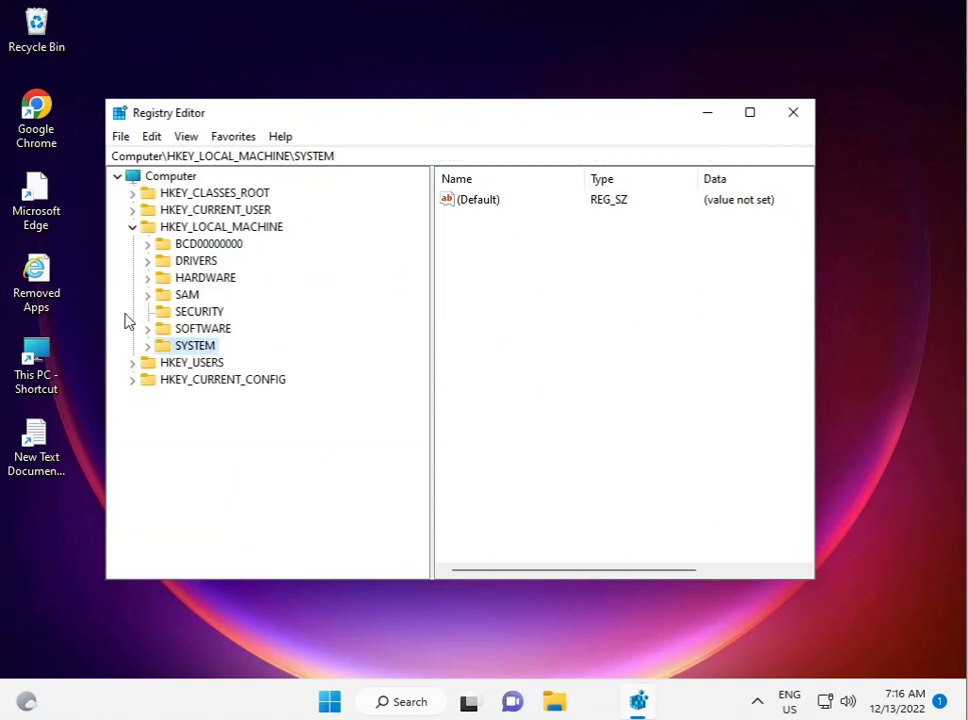
left_click(132, 228)
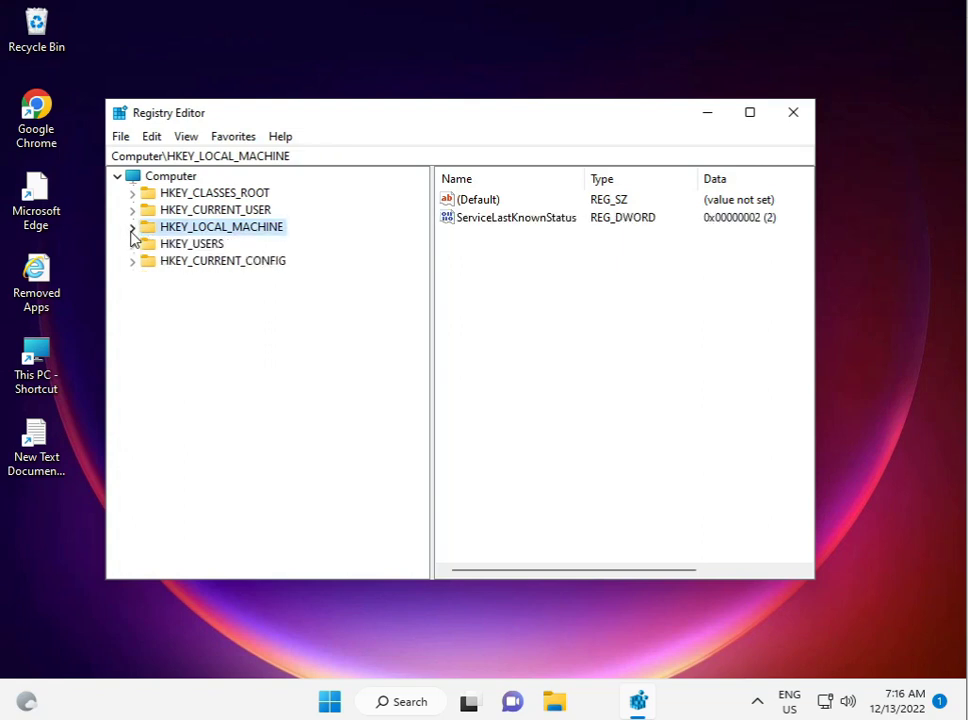
Expand HKEY_LOCAL_MACHINE\SOFTWARE\Microsoft in the registry tree, with the Microsoft key selected
left_click(132, 228)
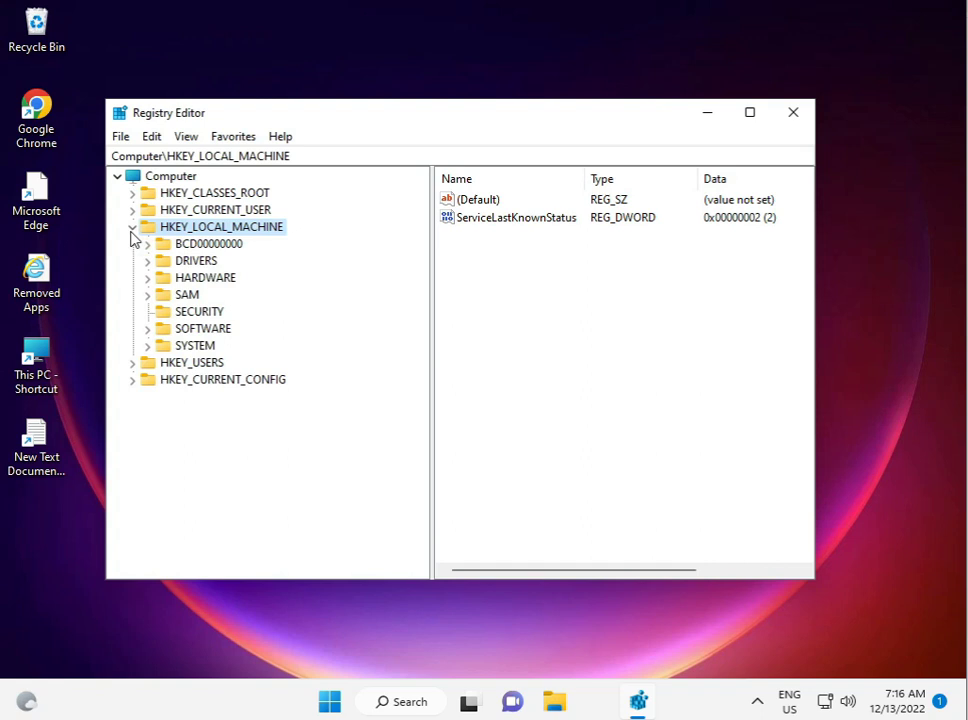
left_click(147, 329)
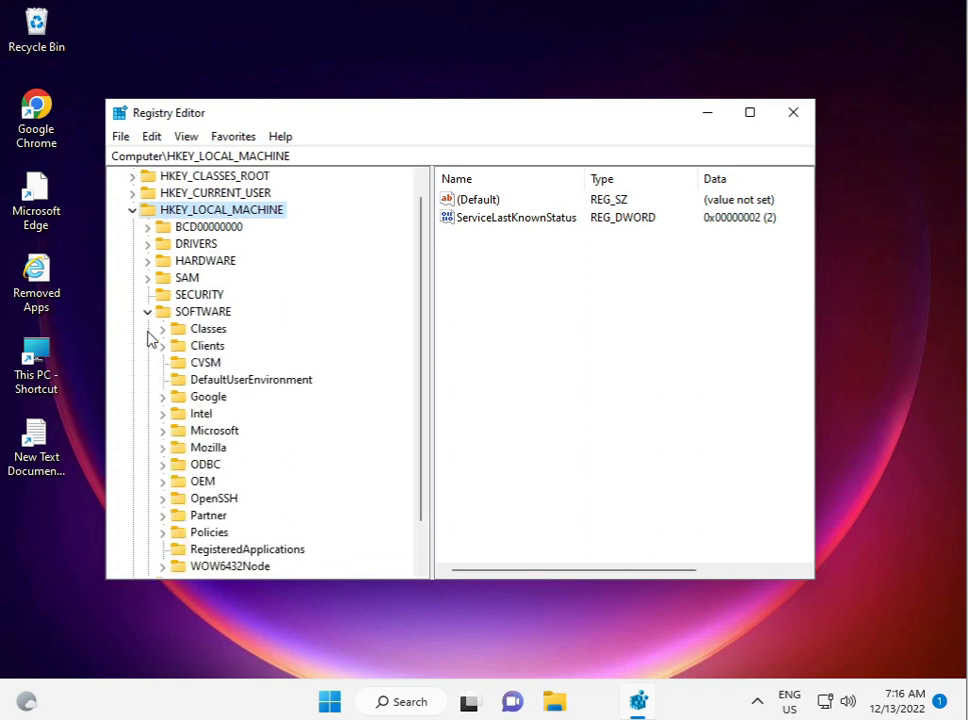
left_click(197, 434)
left_click(165, 432)
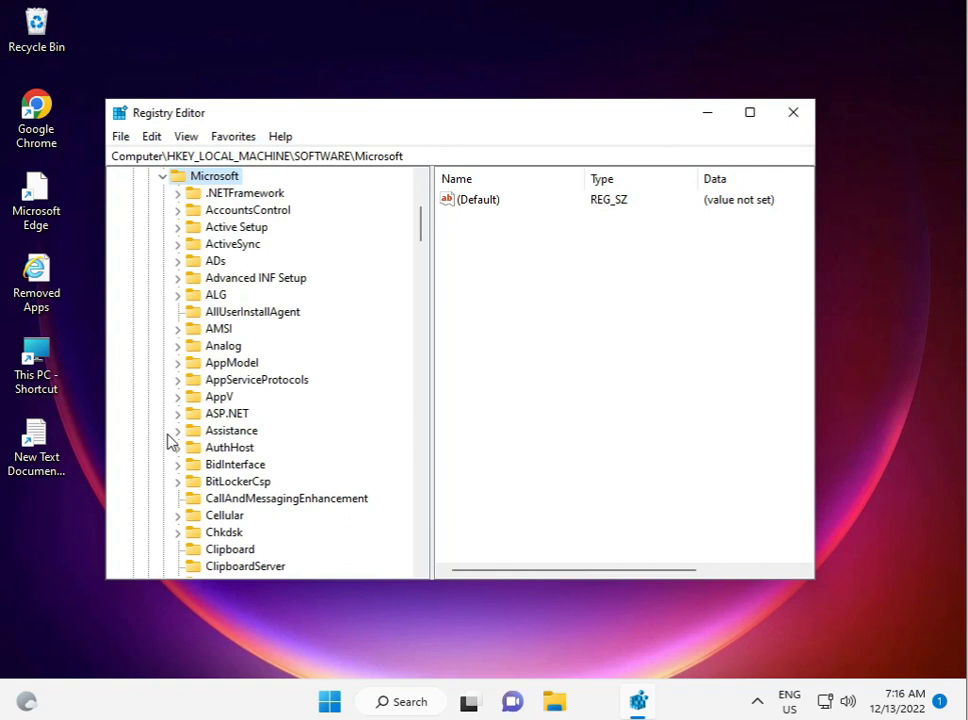
Find Windows Media Foundation under the Microsoft key and expand it and its Platform subkey
scroll(175, 444, "down", 12)
scroll(183, 448, "down", 12)
scroll(183, 448, "down", 8)
scroll(183, 448, "down", 5)
scroll(183, 448, "down", 5)
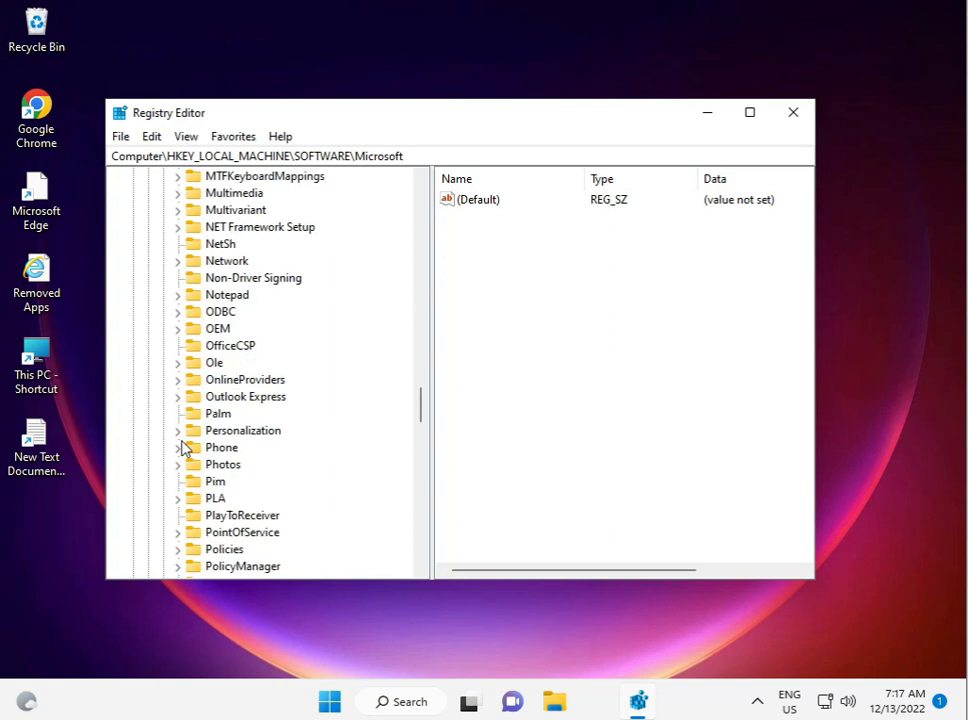
scroll(183, 448, "down", 13)
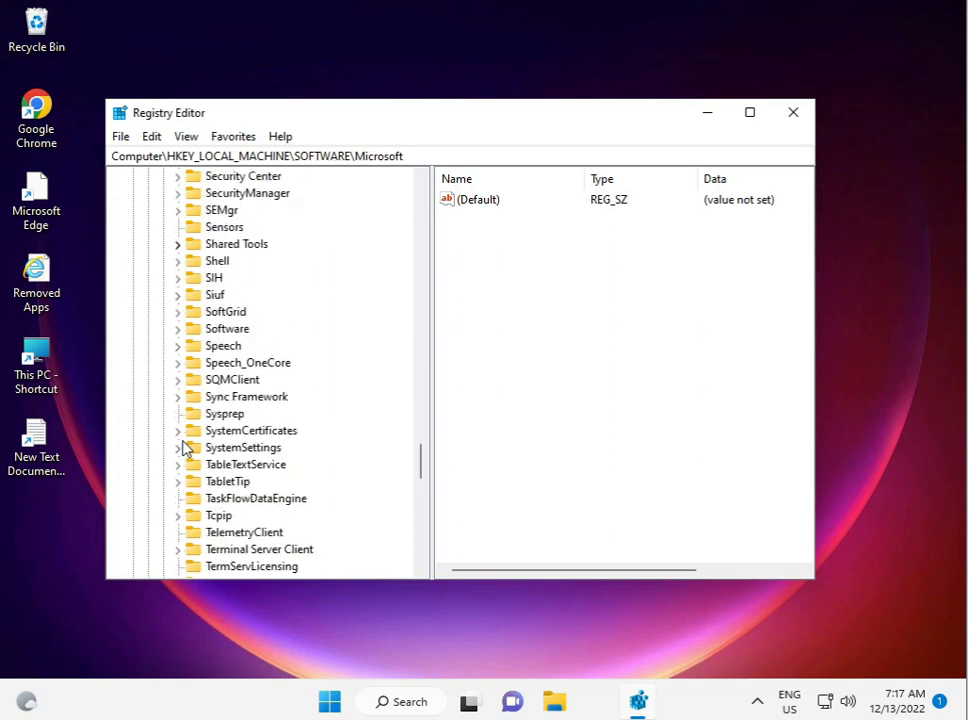
scroll(183, 448, "down", 4)
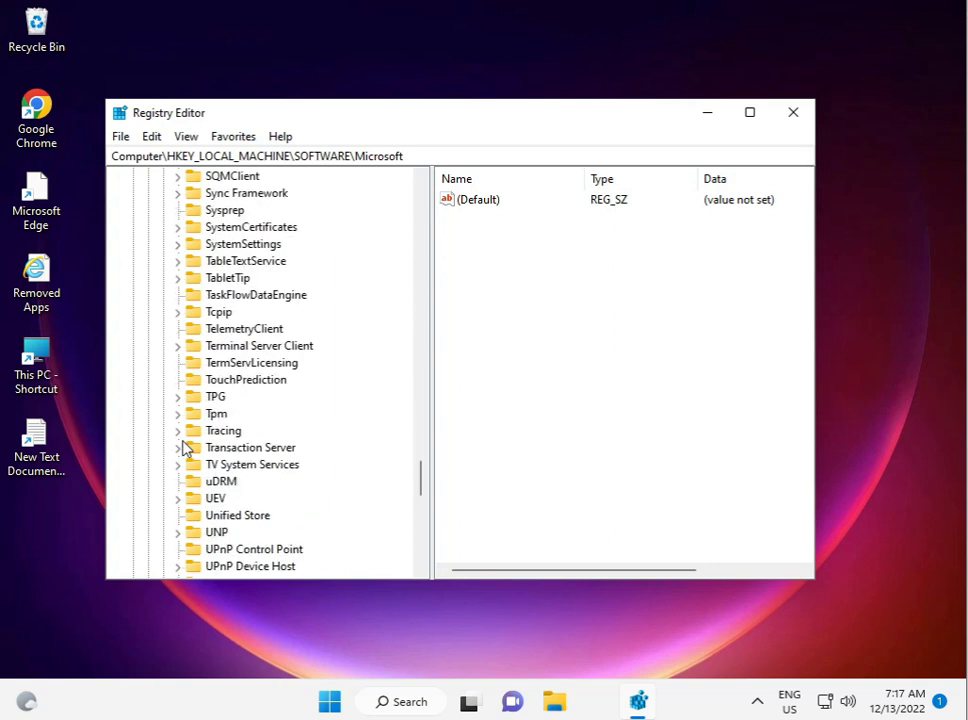
scroll(183, 448, "down", 5)
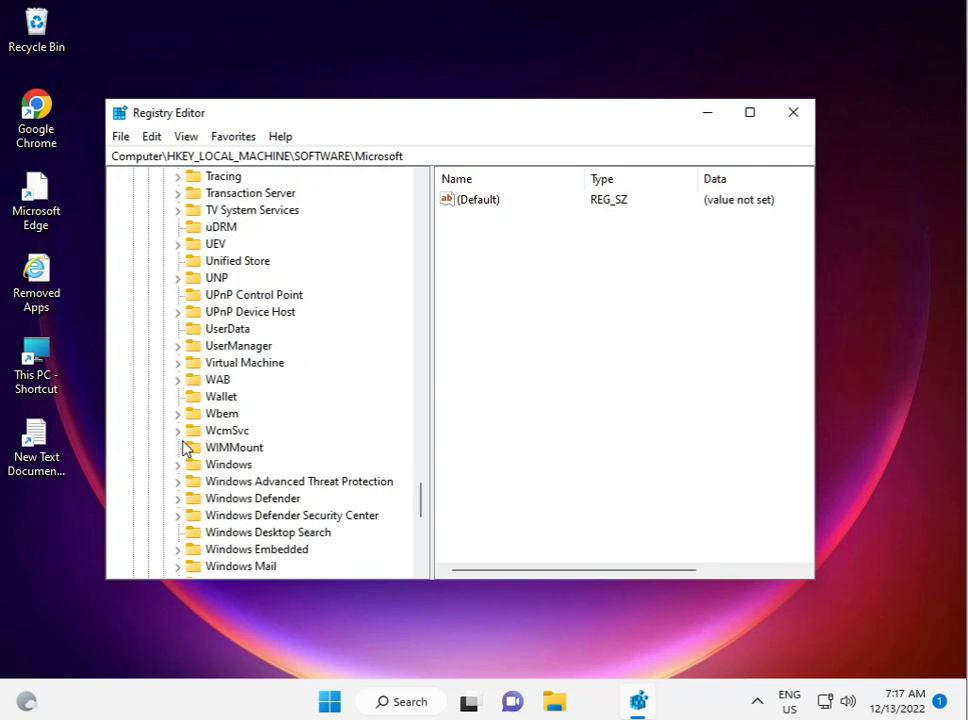
scroll(183, 448, "down", 1)
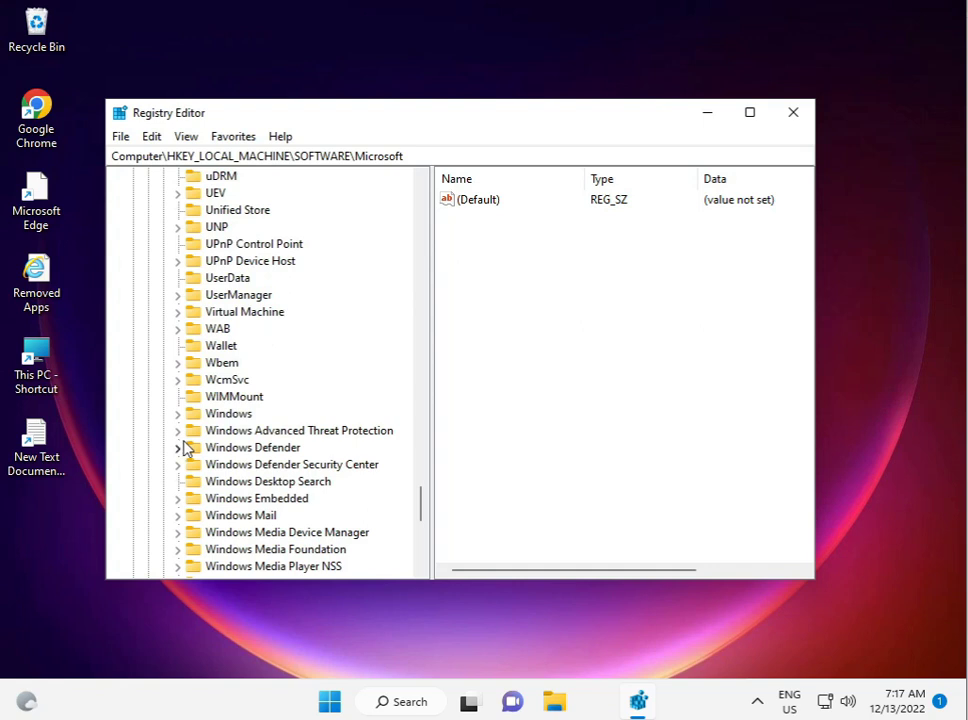
left_click(178, 549)
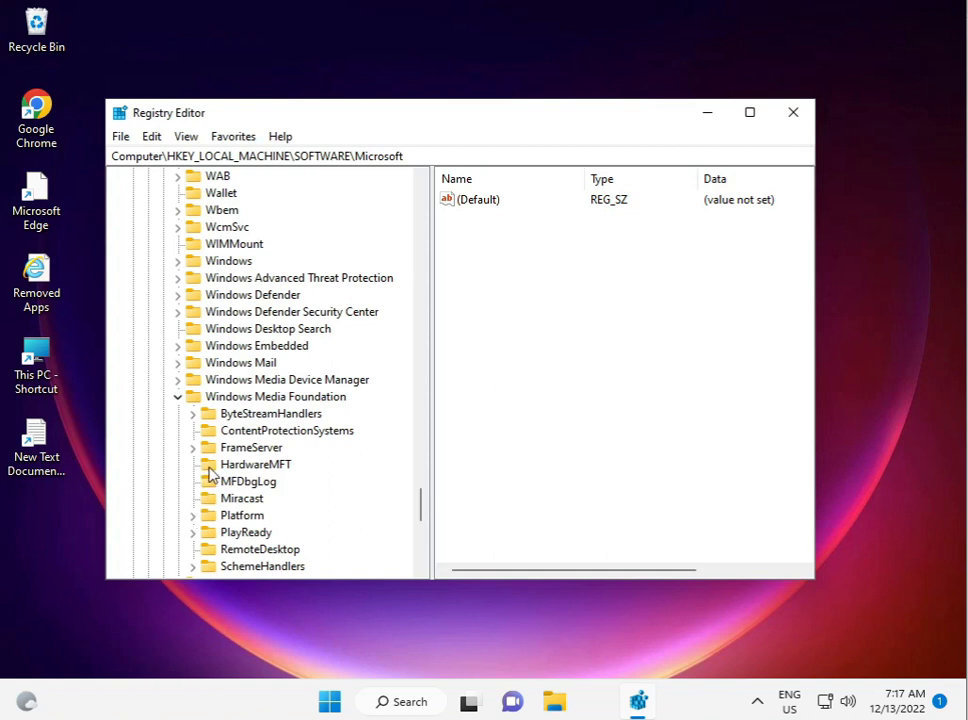
left_click(193, 515)
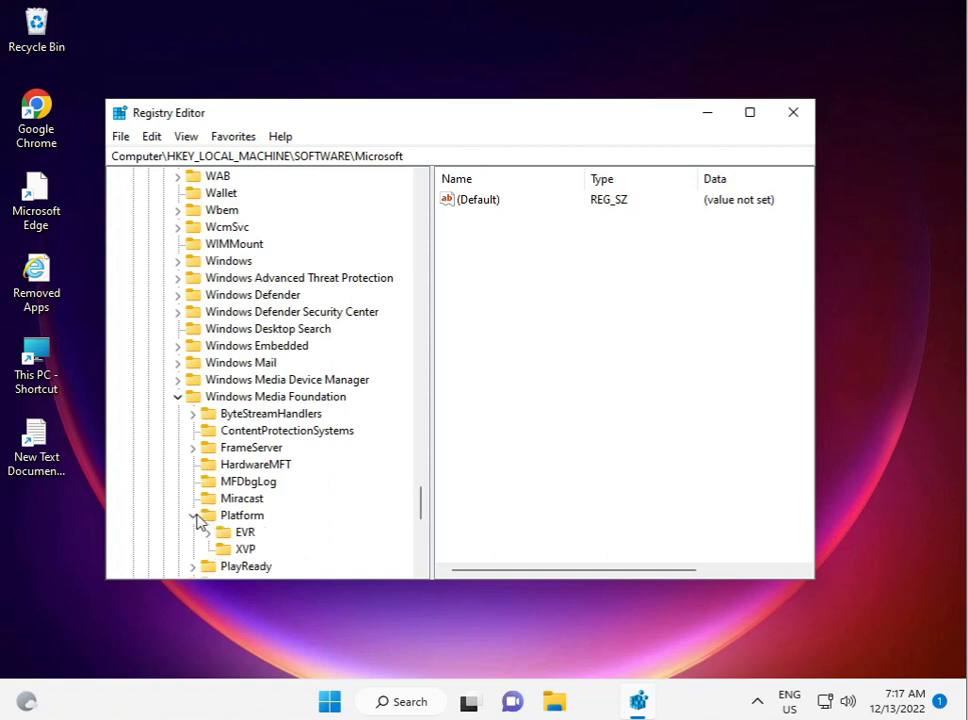
Create a new DWORD (32-bit) value in the selected HKEY_LOCAL_MACHINE\SOFTWARE\Microsoft key
scroll(199, 521, "down", 1)
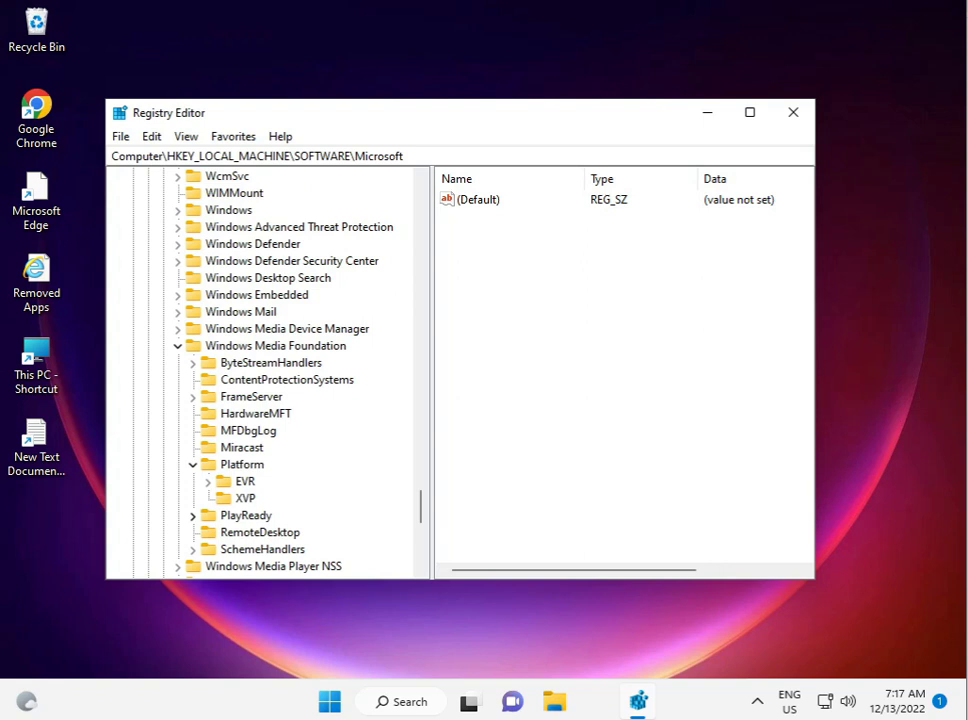
right_click(547, 326)
mouse_move(592, 344)
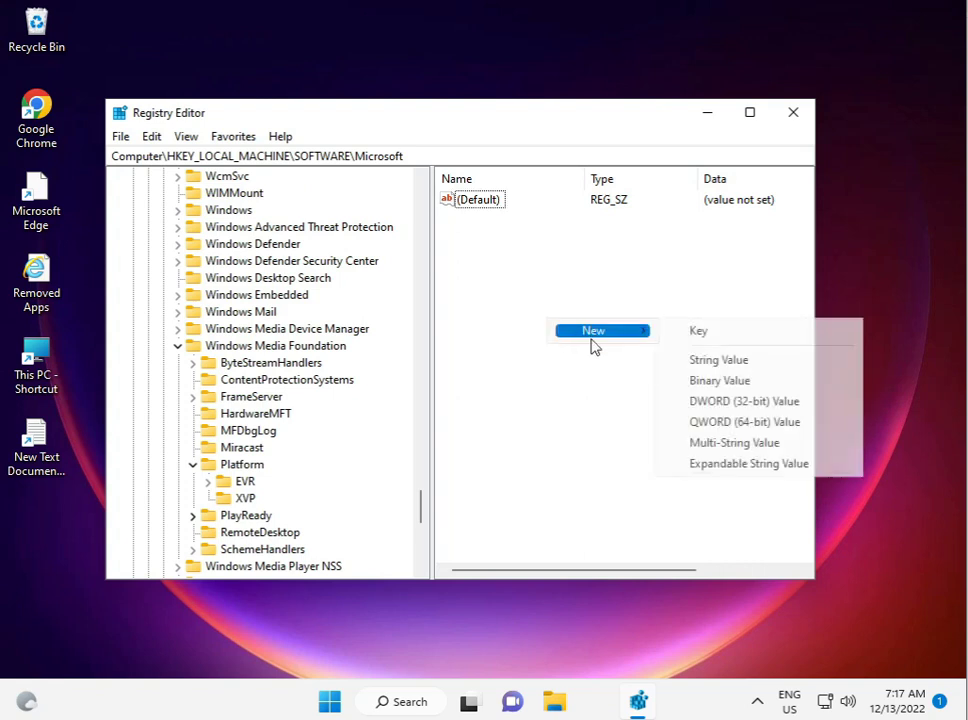
left_click(711, 404)
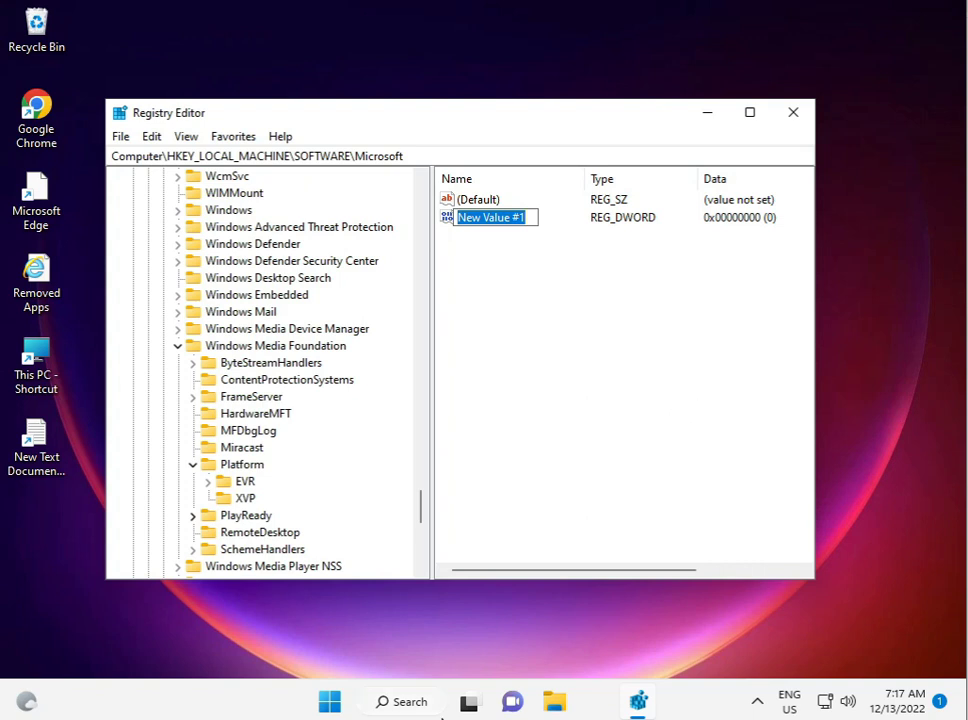
Replace the new DWORD value's default name with EnableFrameServerMode
left_click(512, 219)
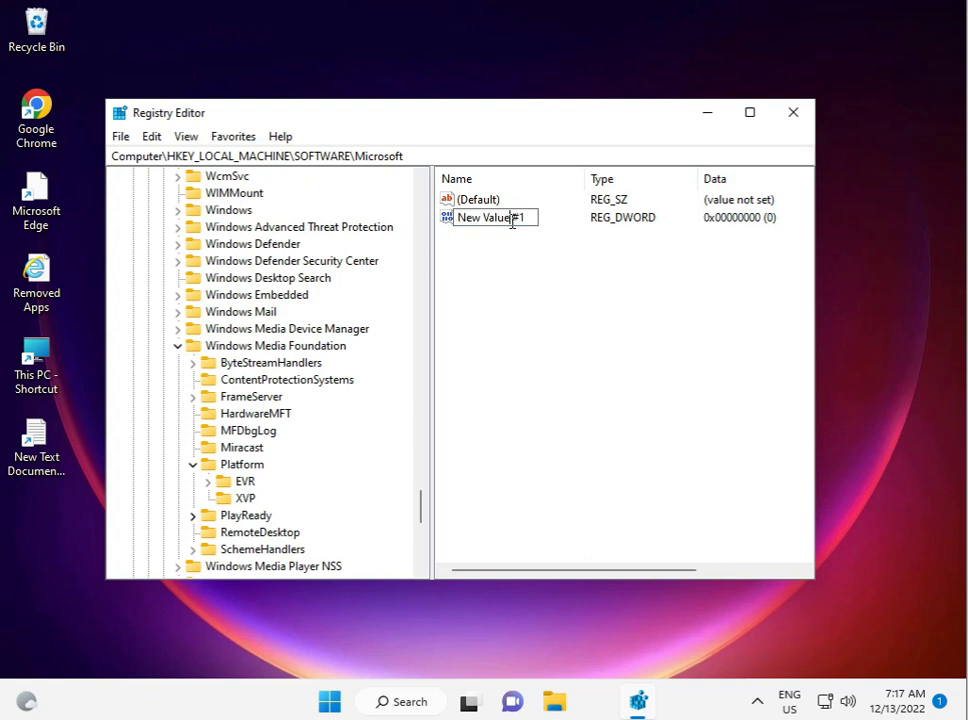
key("Delete")
key("Delete")
key("Delete")
key("BackSpace")
key("BackSpace")
key("BackSpace")
key("BackSpace")
key("BackSpace")
key("BackSpace")
key("BackSpace")
key("BackSpace")
key("BackSpace")
type("EnableFrameSer")
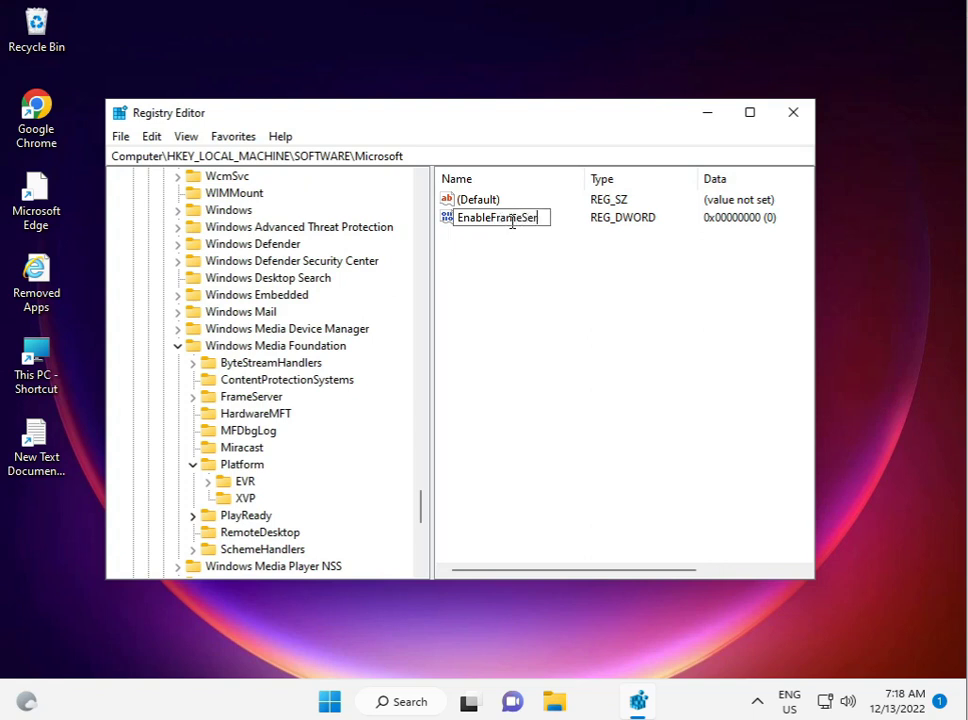
type("verMode")
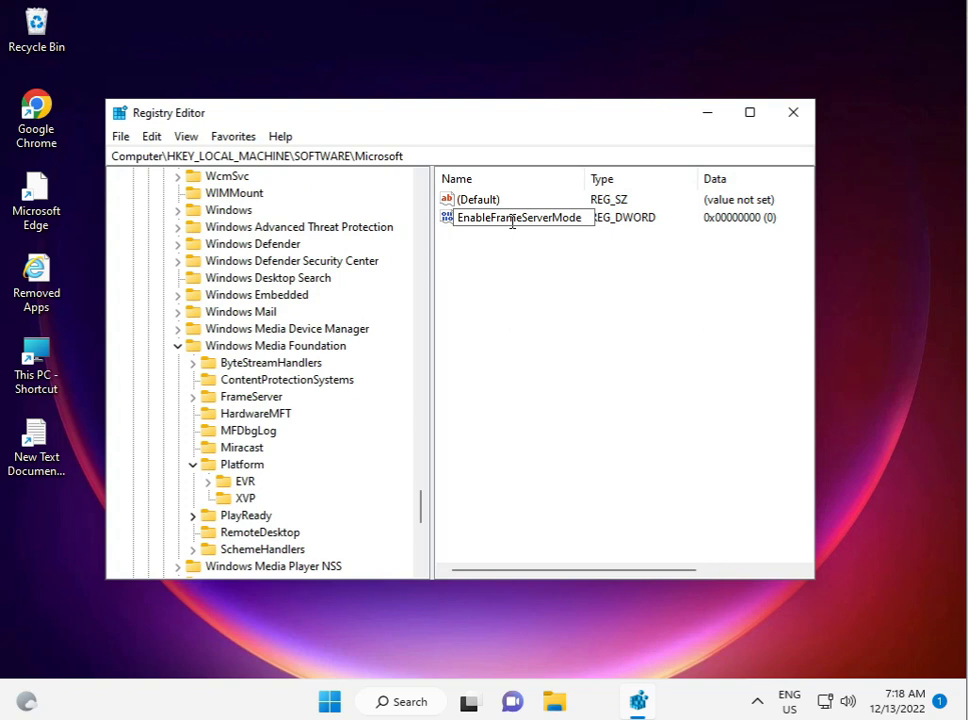
key("Return")
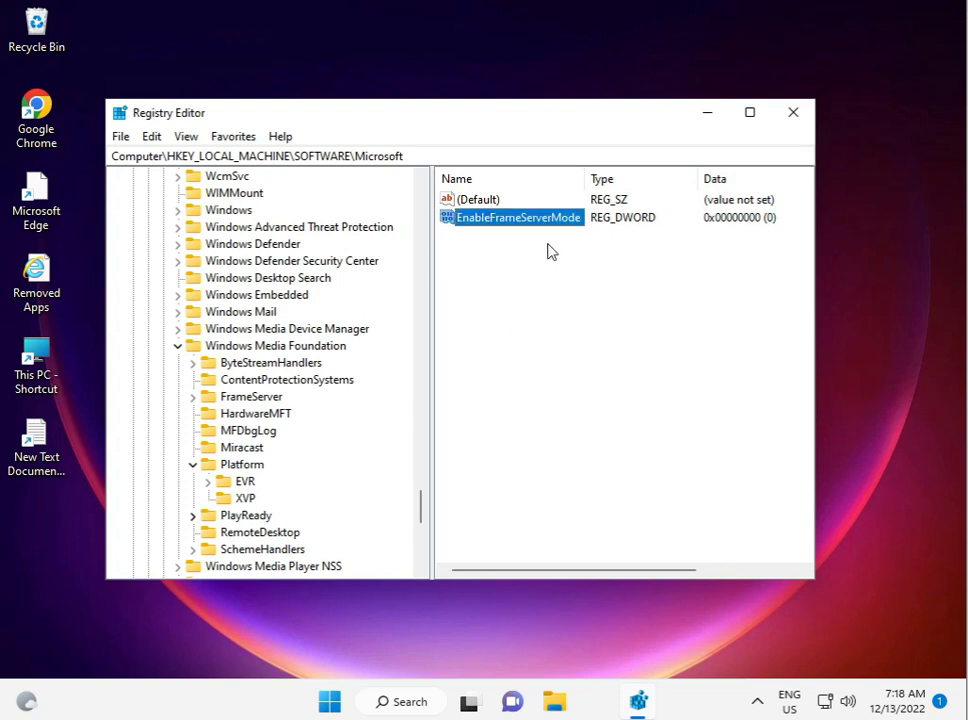
Open the EnableFrameServerMode value for editing, accept value data 0 with hexadecimal base, and close Registry Editor
double_click(557, 224)
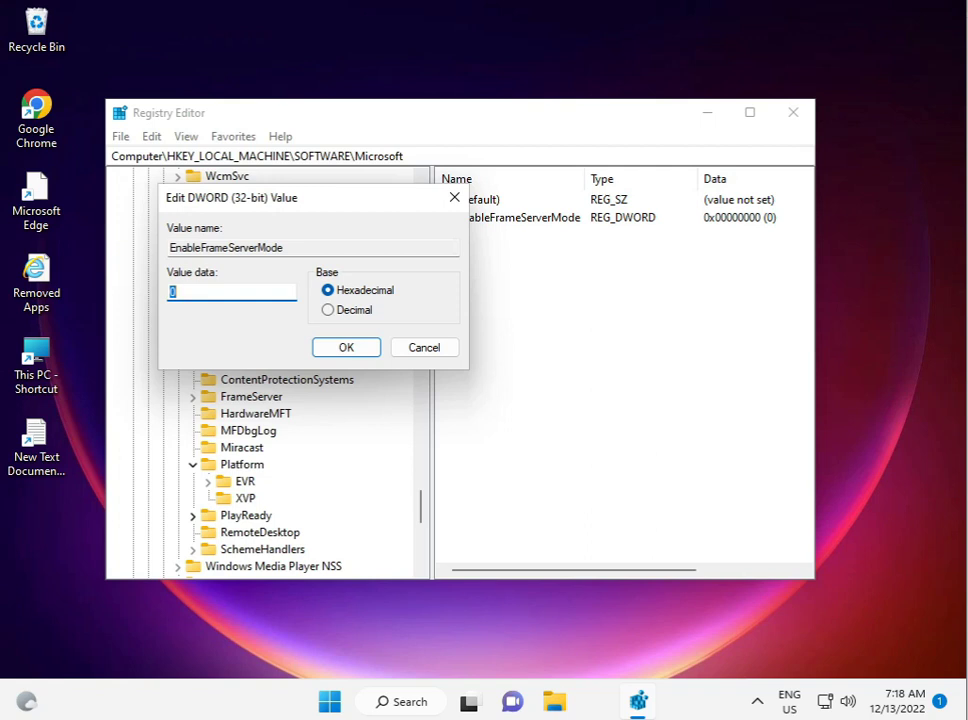
left_click(345, 347)
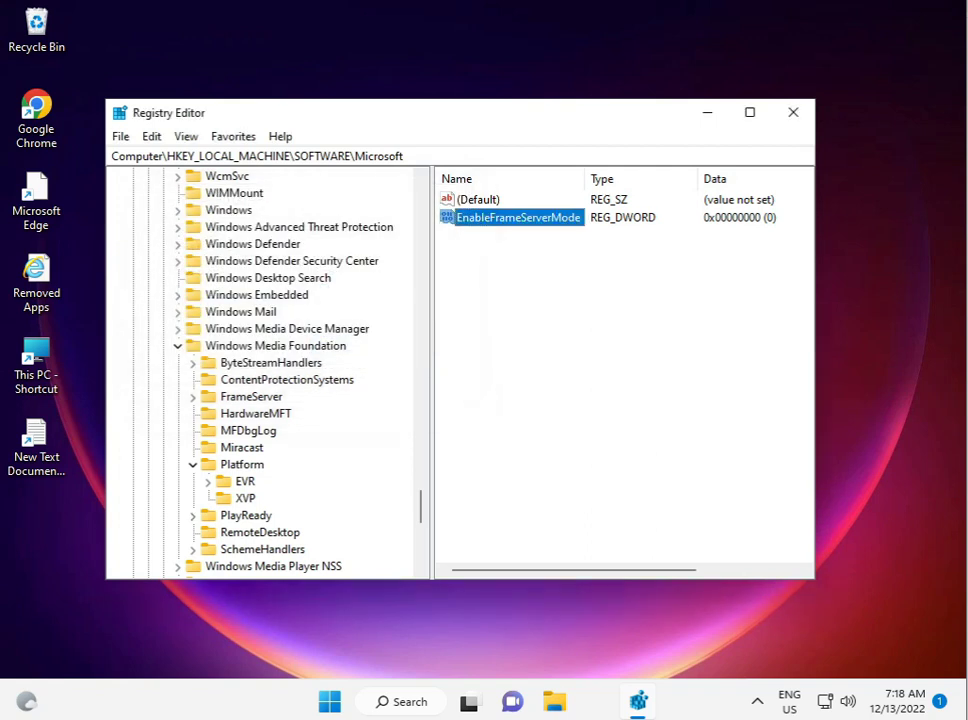
left_click(795, 113)
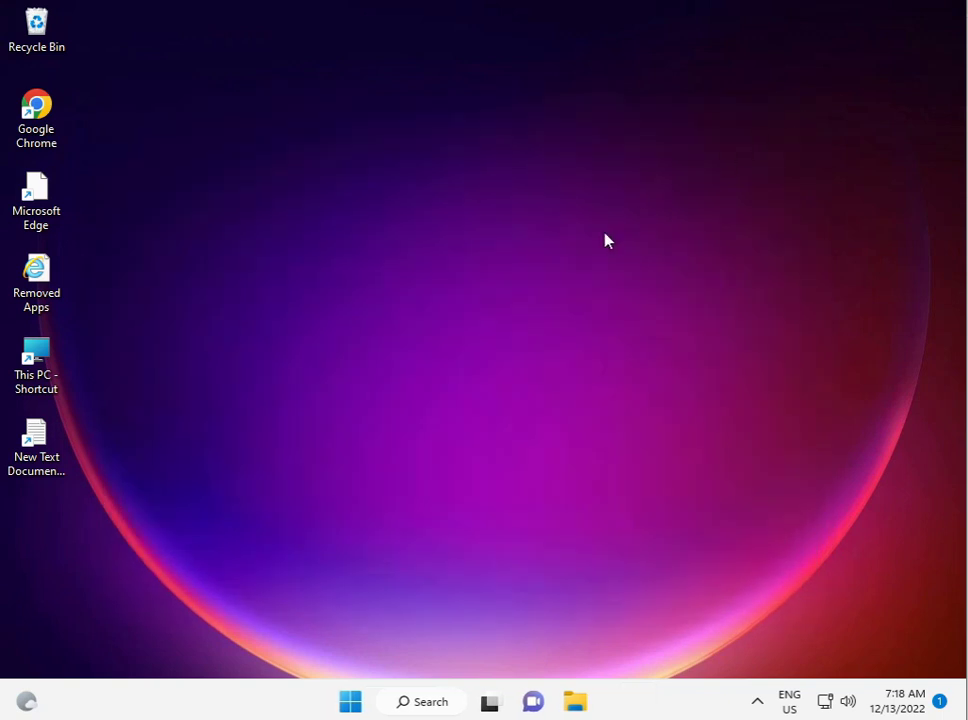